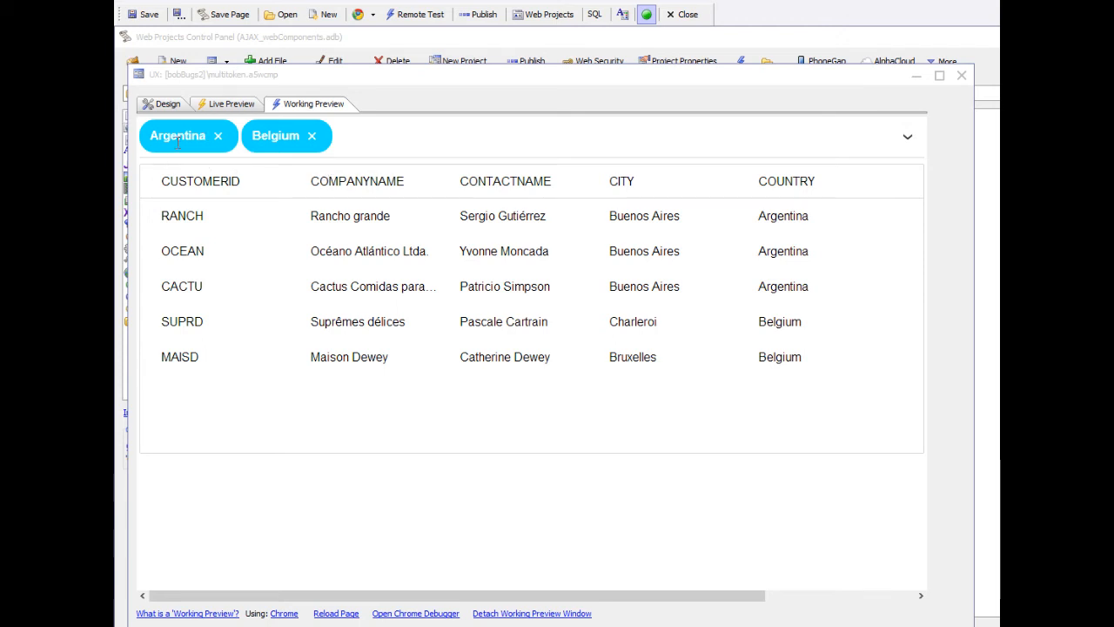
Add a Canada token to the country filter, and remove the Canada and Belgium tokens
{"action": "left_click", "coordinate": [908, 141]}
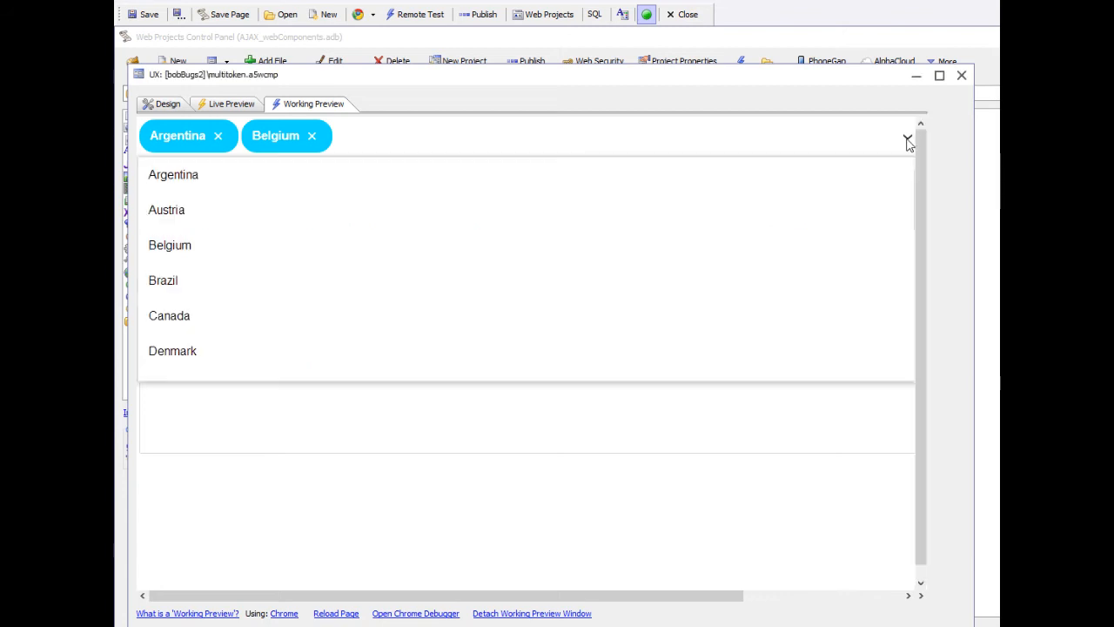
{"action": "left_click", "coordinate": [170, 317]}
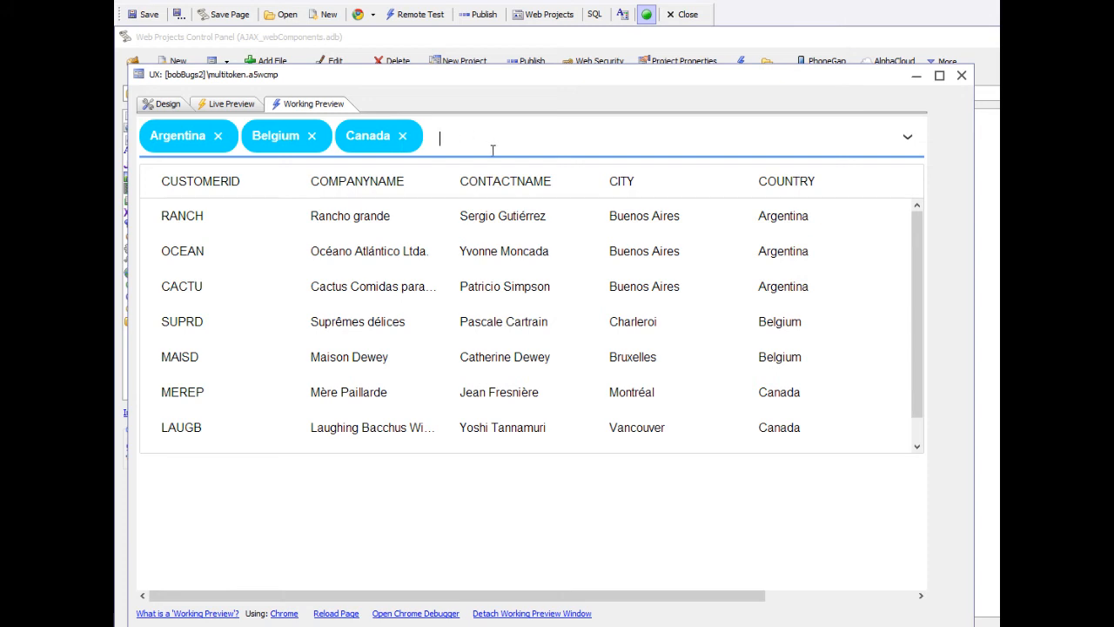
{"action": "key", "text": "BackSpace"}
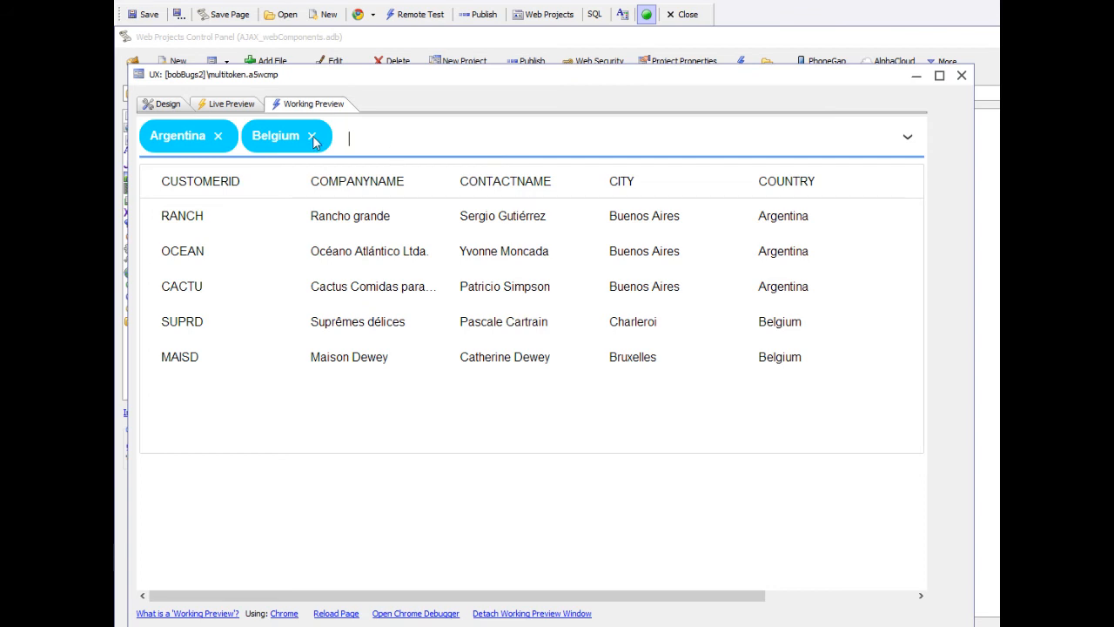
{"action": "left_click", "coordinate": [312, 138]}
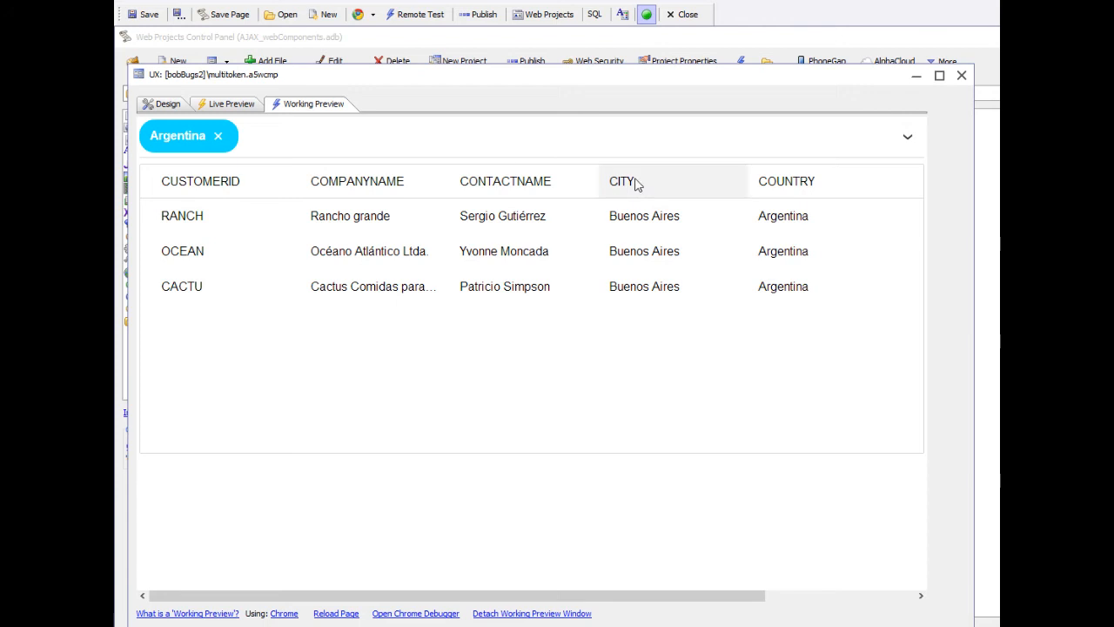
Search the country filter for "usa" and add USA as a token
{"action": "left_click", "coordinate": [452, 146]}
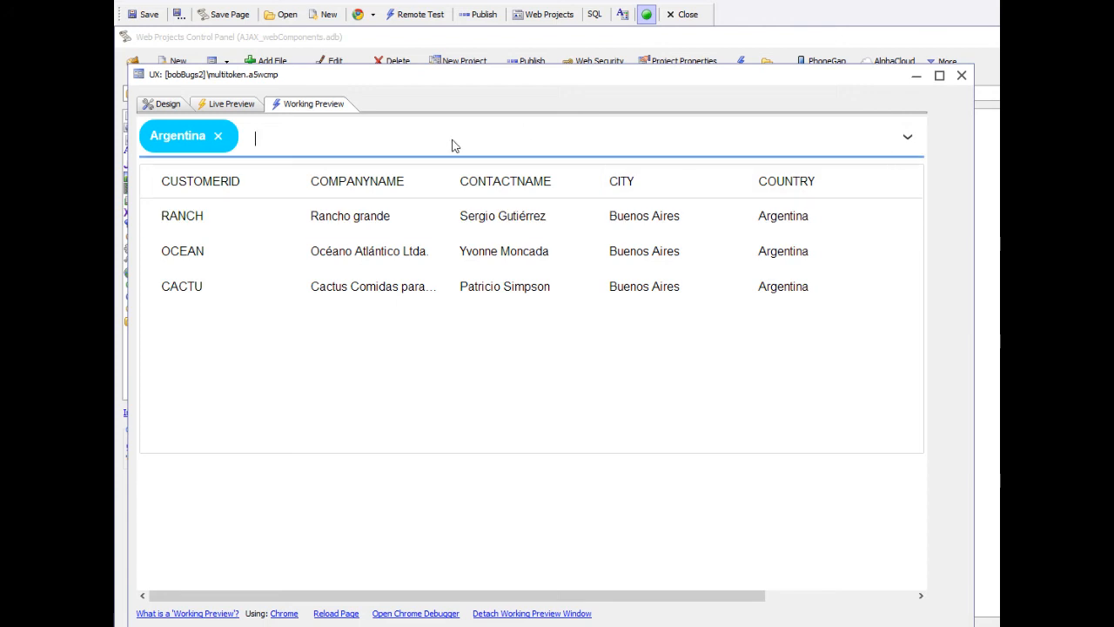
{"action": "type", "text": "usa"}
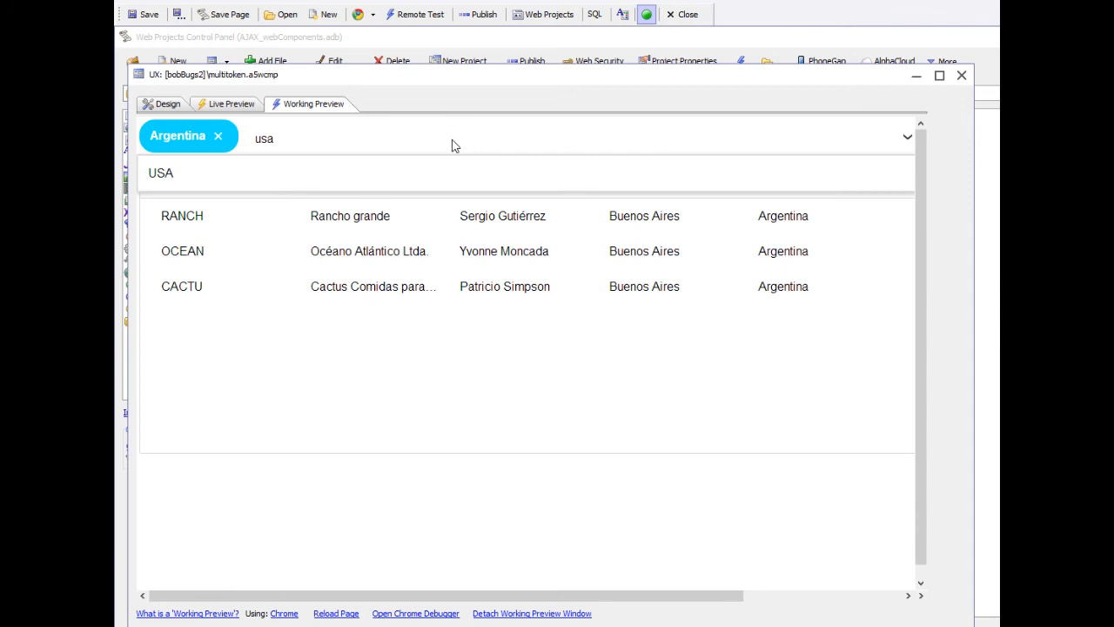
{"action": "left_click", "coordinate": [185, 174]}
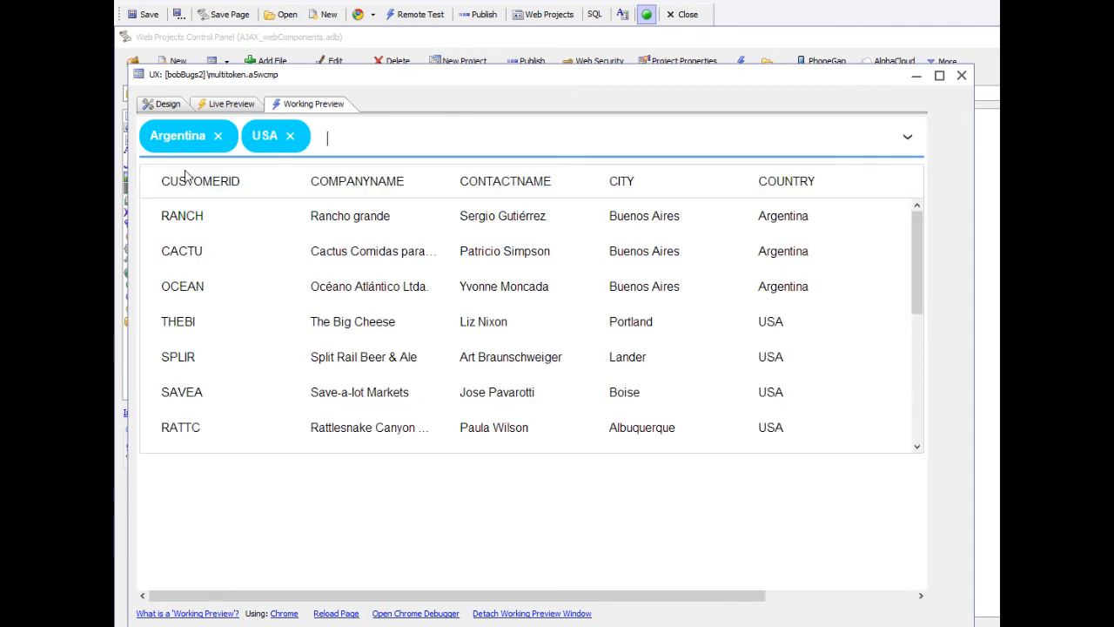
{"action": "left_click", "coordinate": [782, 241]}
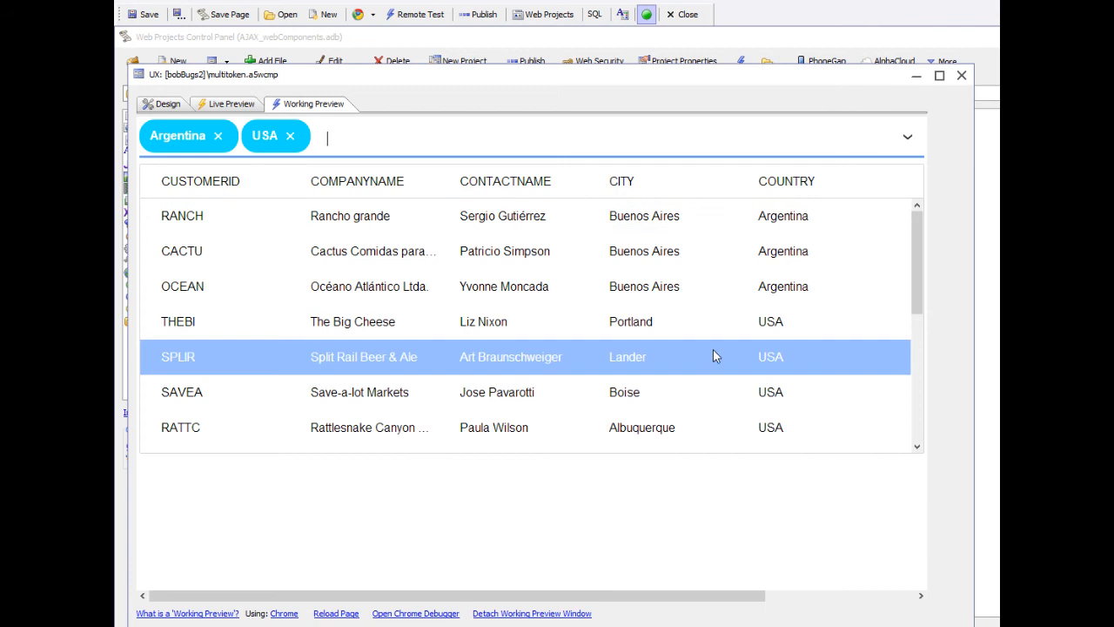
Add Brazil to the country filter and remove the USA token
{"action": "left_click", "coordinate": [907, 139]}
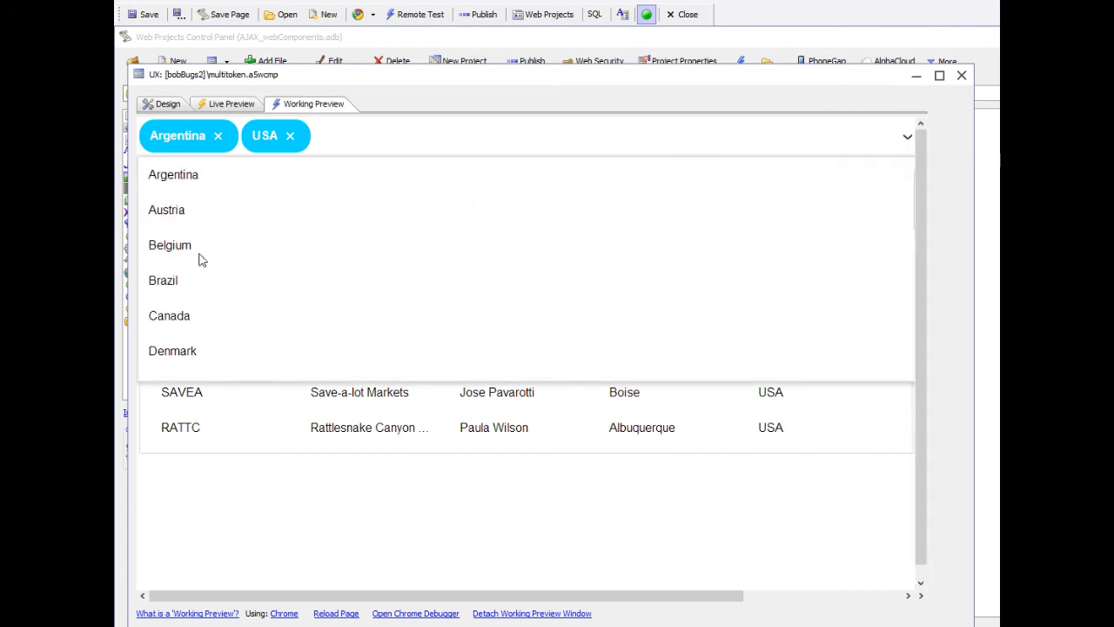
{"action": "left_click", "coordinate": [165, 283]}
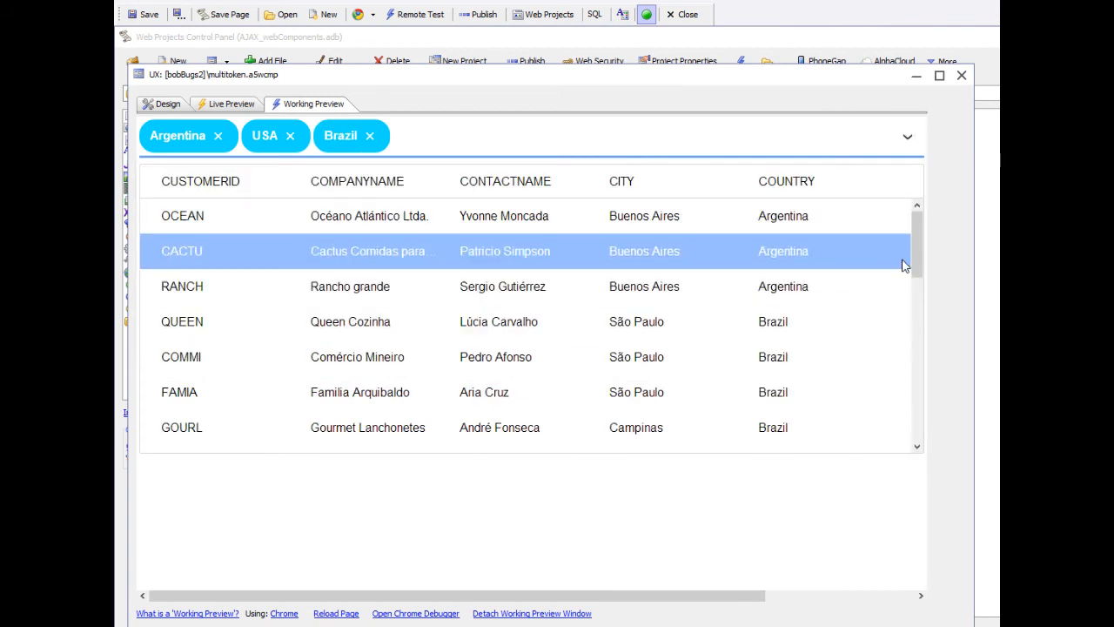
{"action": "left_click_drag", "start_coordinate": [915, 252], "coordinate": [936, 406]}
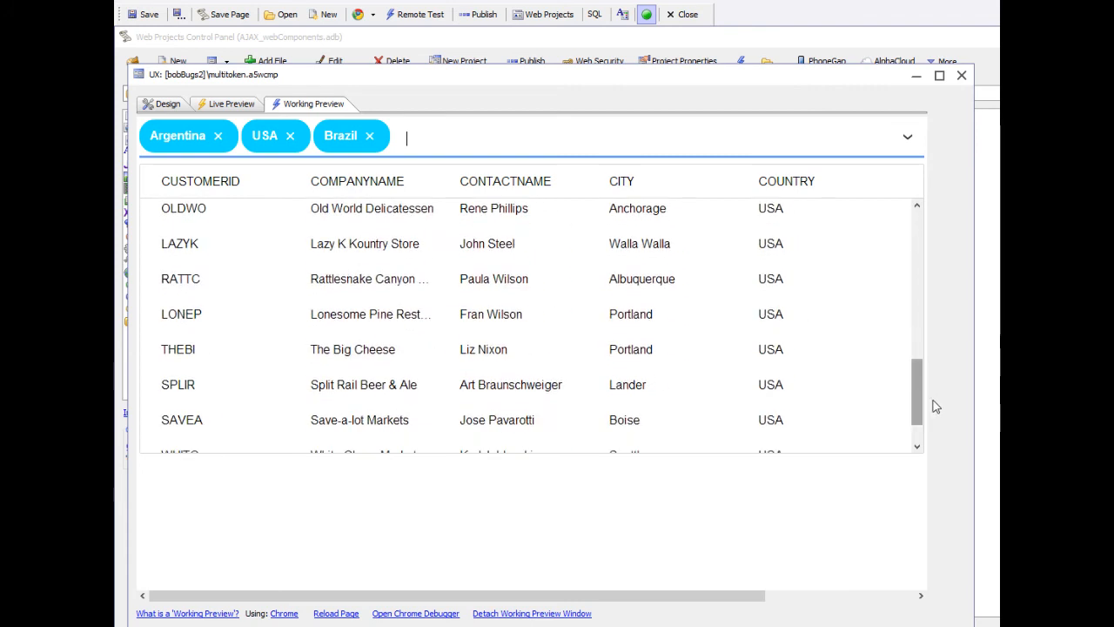
{"action": "left_click", "coordinate": [290, 138]}
{"action": "left_click", "coordinate": [291, 139]}
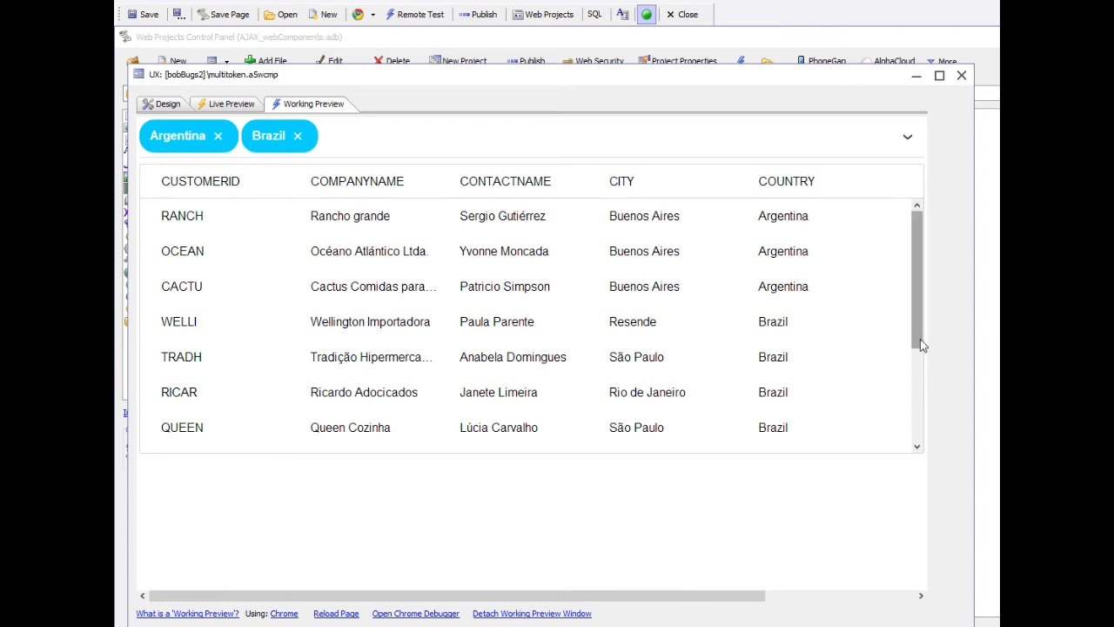
In the component's design view, select the mt1 control and read the MultiSelectTokens description among the additional control types, without adding a control
{"action": "left_click", "coordinate": [165, 112]}
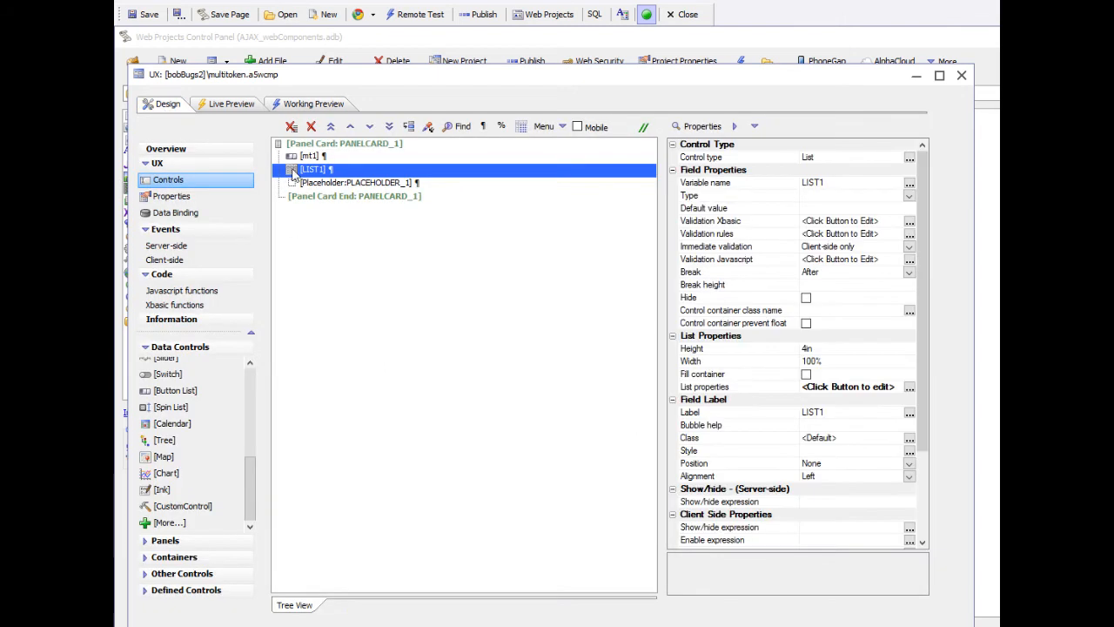
{"action": "left_click", "coordinate": [310, 157]}
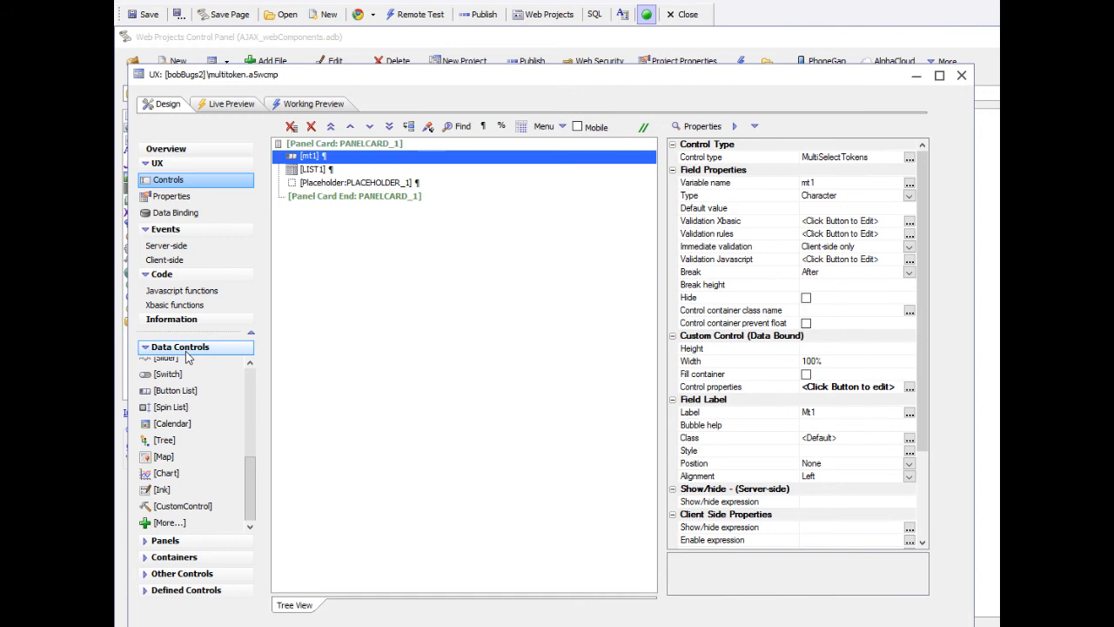
{"action": "left_click", "coordinate": [153, 524]}
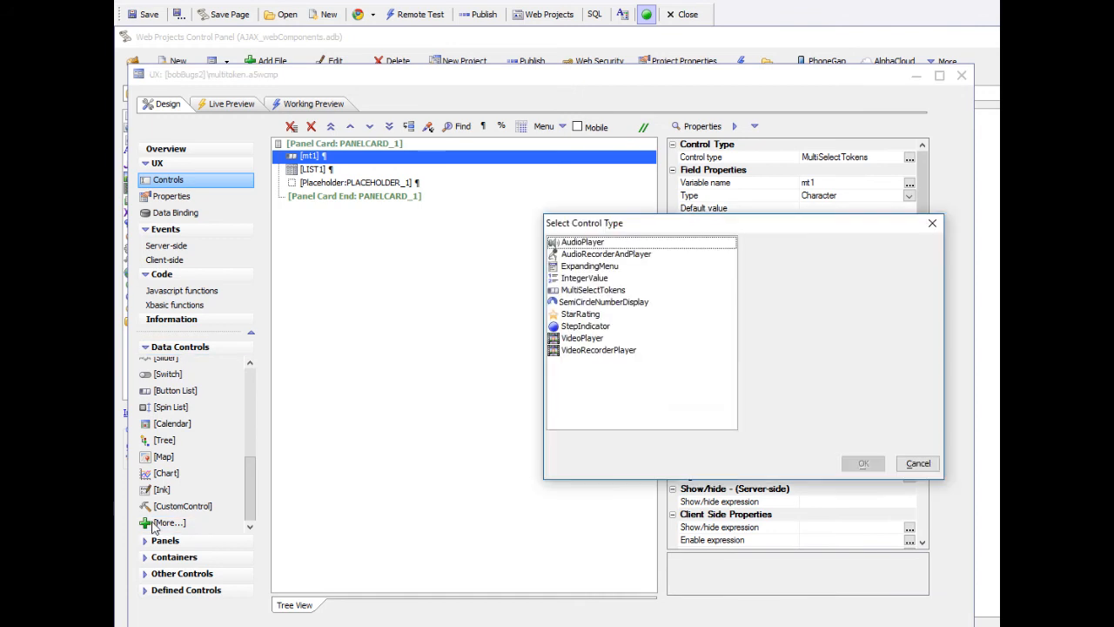
{"action": "left_click", "coordinate": [594, 291]}
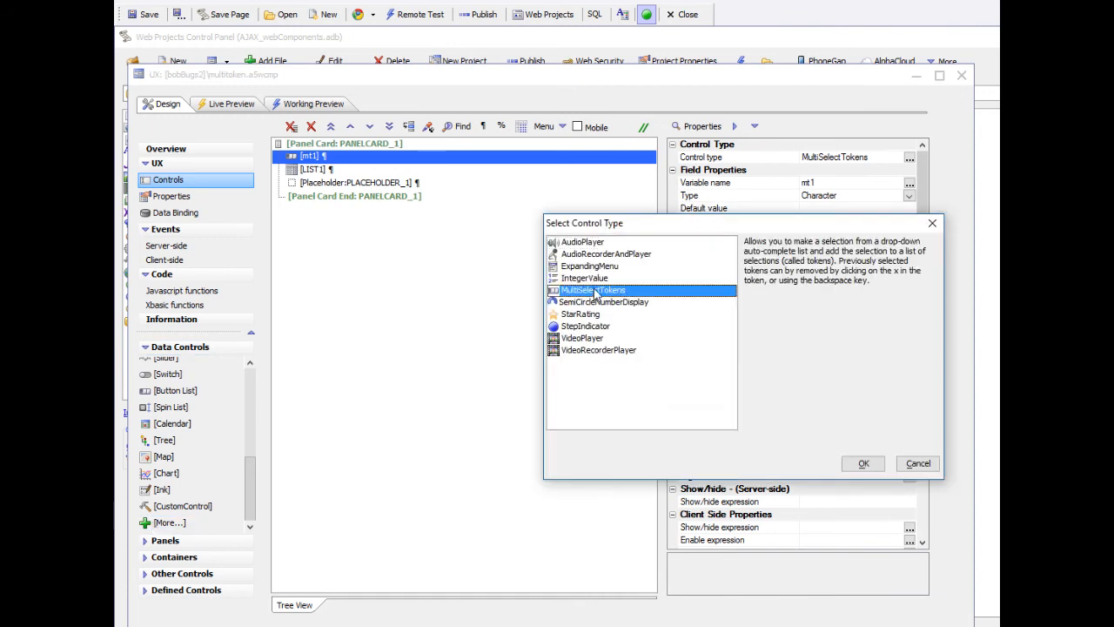
{"action": "left_click", "coordinate": [920, 465]}
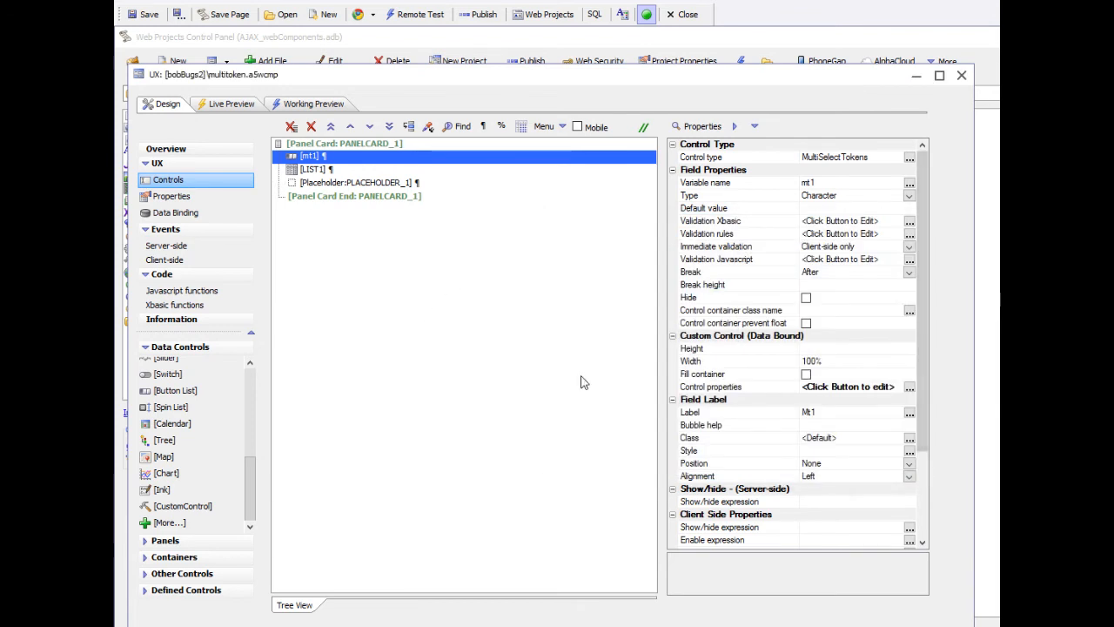
In the control properties of mt1, set the method for defining choices to Static
{"action": "double_click", "coordinate": [700, 388]}
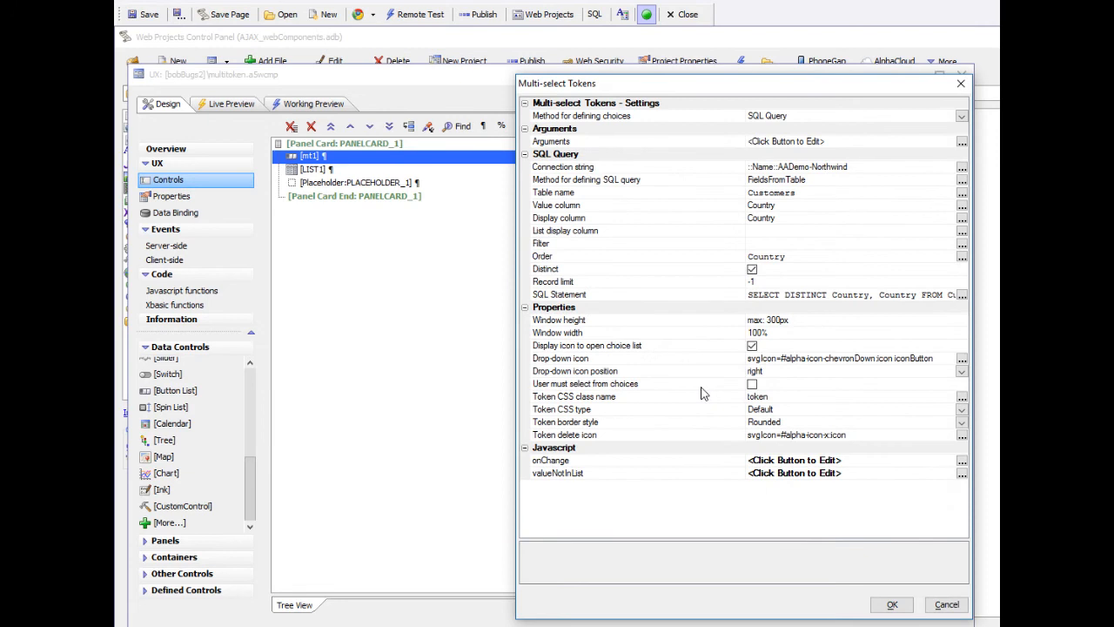
{"action": "left_click_drag", "start_coordinate": [765, 90], "coordinate": [643, 68]}
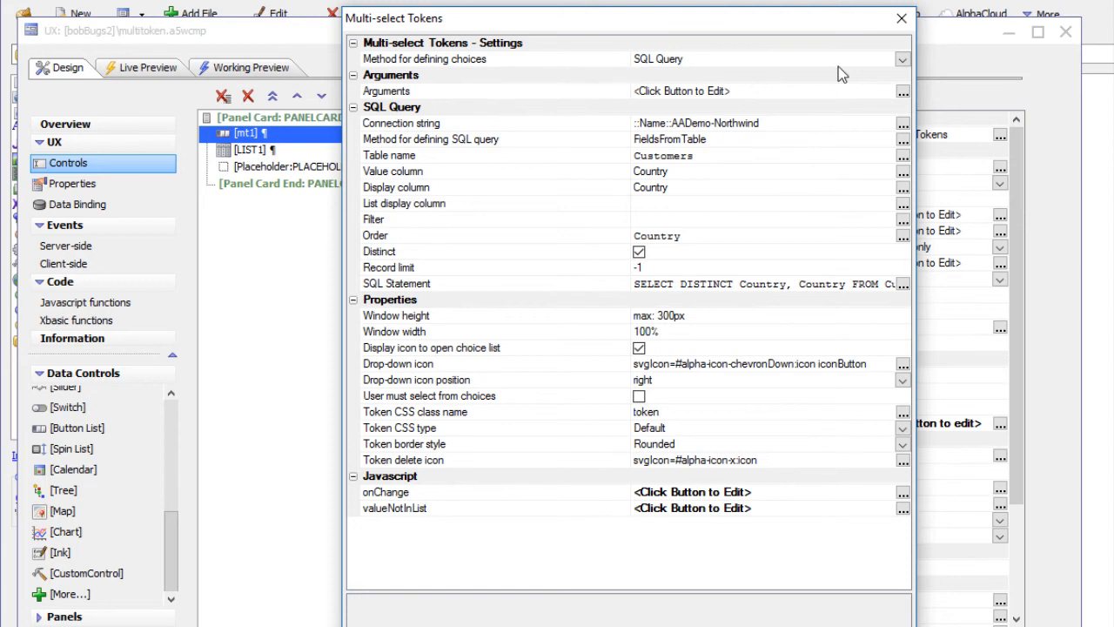
{"action": "left_click", "coordinate": [902, 60]}
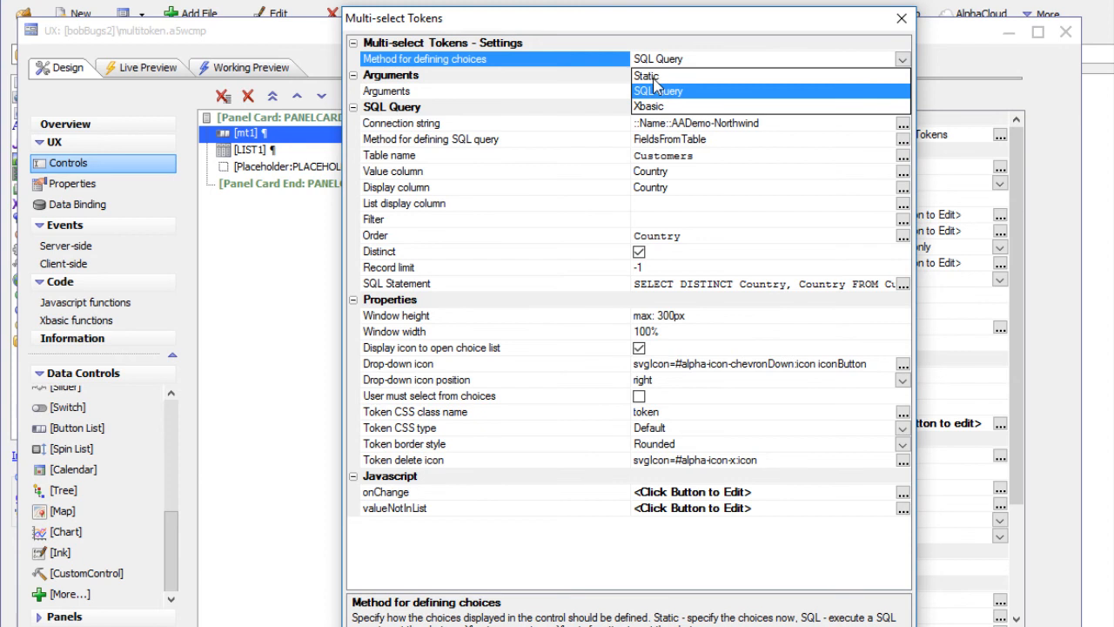
{"action": "left_click", "coordinate": [655, 77]}
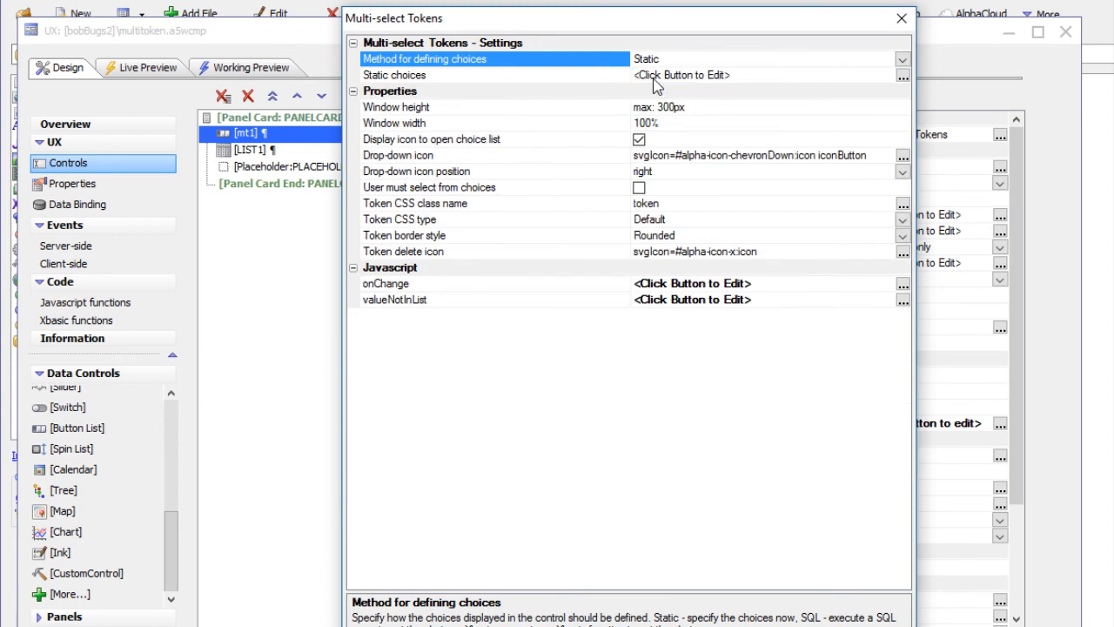
Open the JSON data for the static choices and fill it with the built-in sample data
{"action": "double_click", "coordinate": [579, 76]}
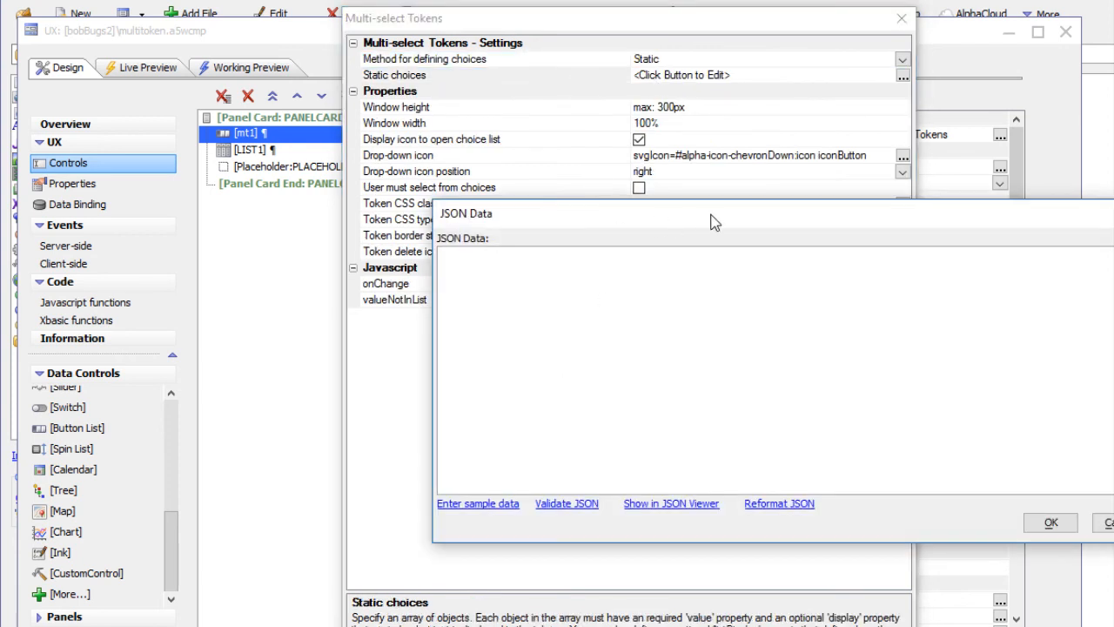
{"action": "left_click_drag", "start_coordinate": [711, 222], "coordinate": [398, 148]}
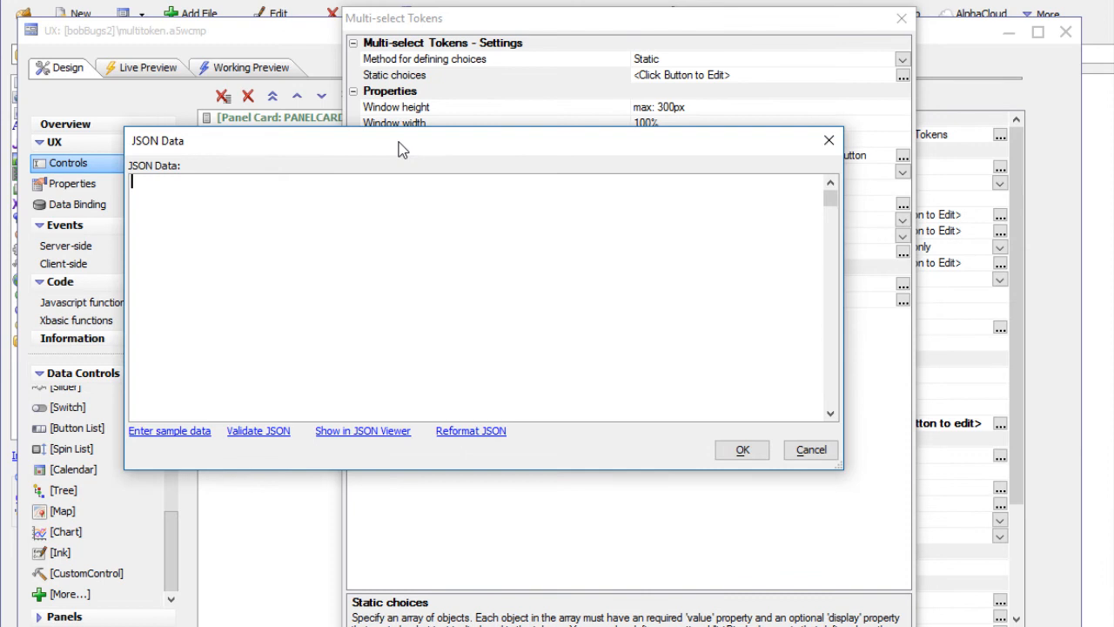
{"action": "left_click", "coordinate": [151, 437]}
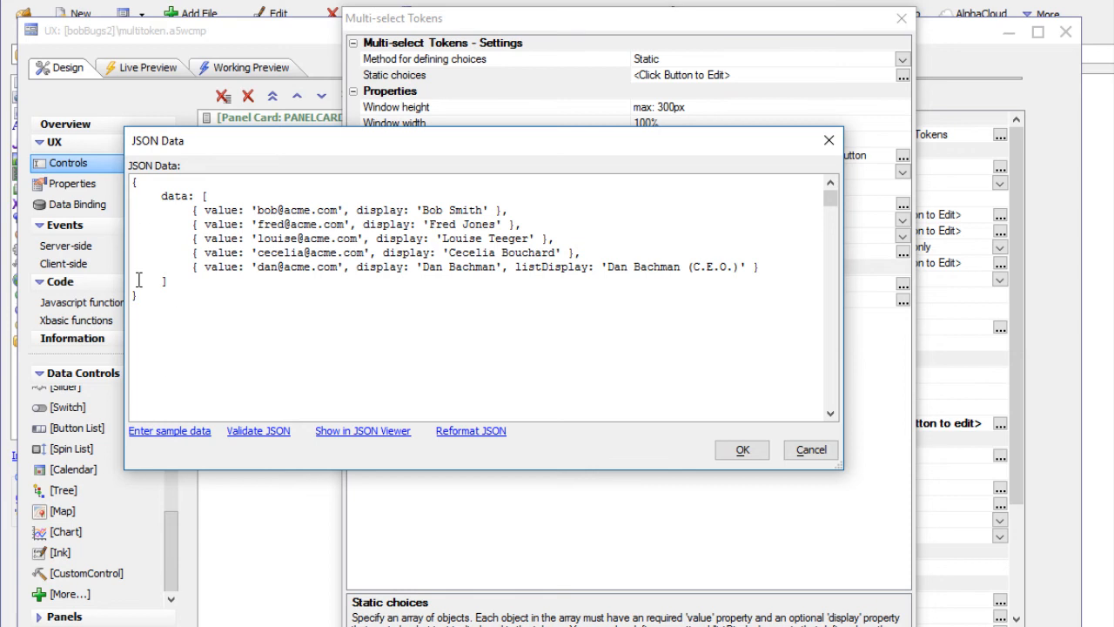
Examine the sample's data array and its value and display properties, and close the JSON data without saving
{"action": "left_click_drag", "start_coordinate": [162, 196], "coordinate": [189, 196]}
{"action": "left_click", "coordinate": [206, 199]}
{"action": "left_click_drag", "start_coordinate": [205, 198], "coordinate": [169, 279]}
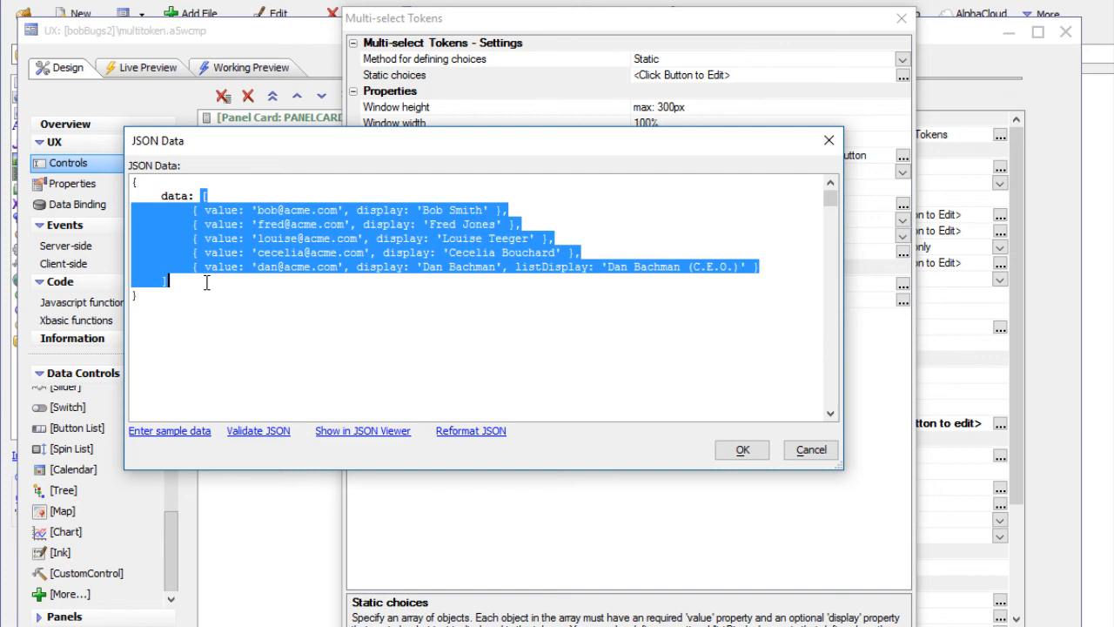
{"action": "left_click", "coordinate": [205, 209]}
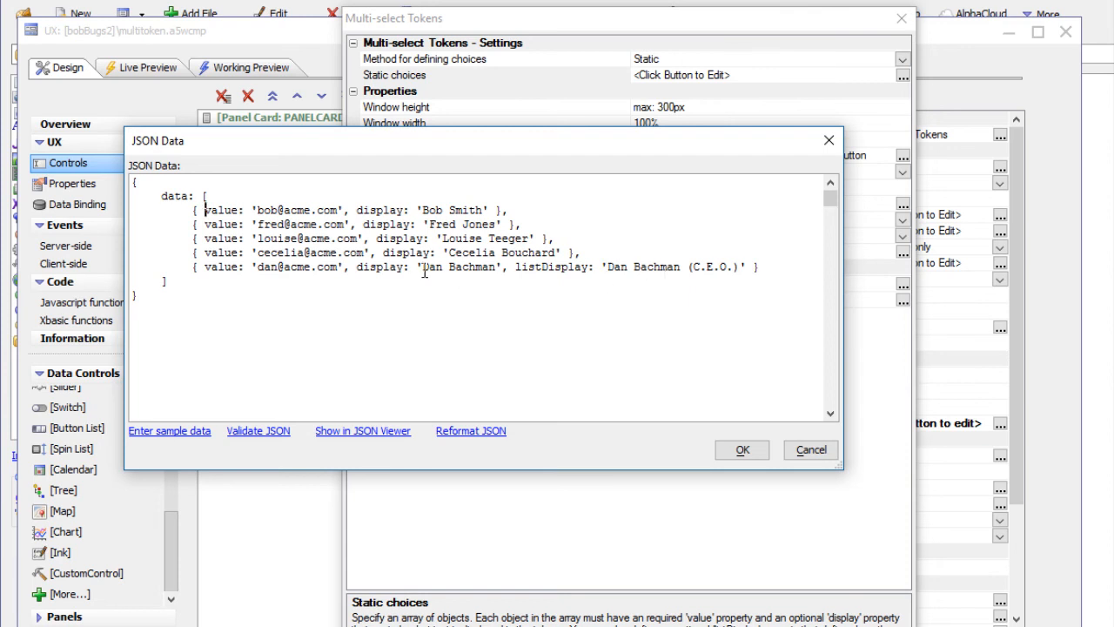
{"action": "left_click_drag", "start_coordinate": [356, 270], "coordinate": [495, 271]}
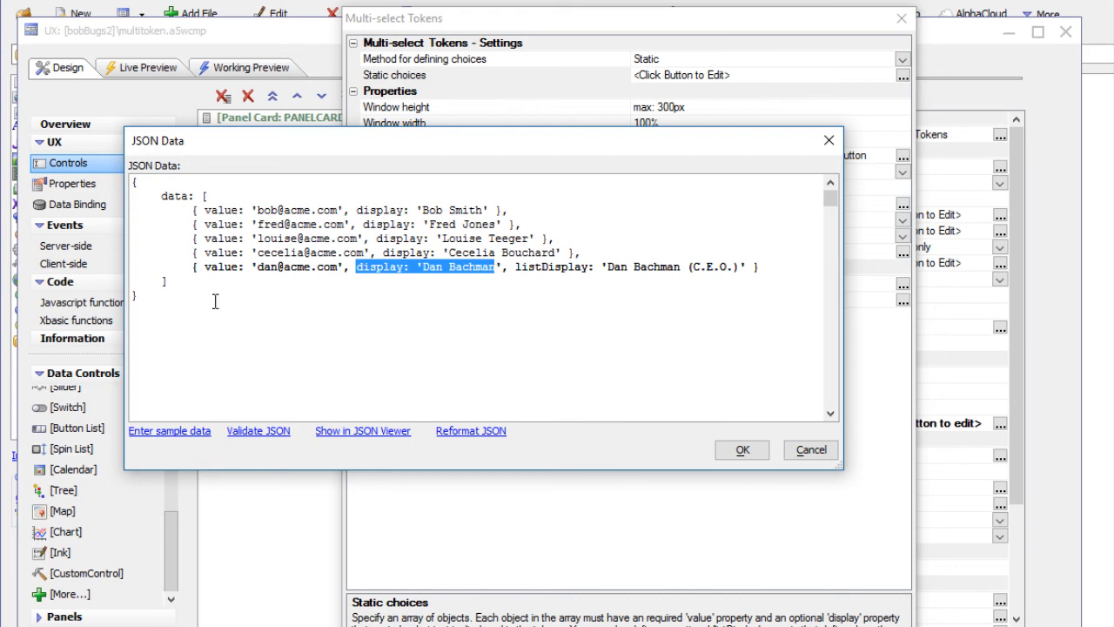
{"action": "left_click_drag", "start_coordinate": [199, 270], "coordinate": [234, 272]}
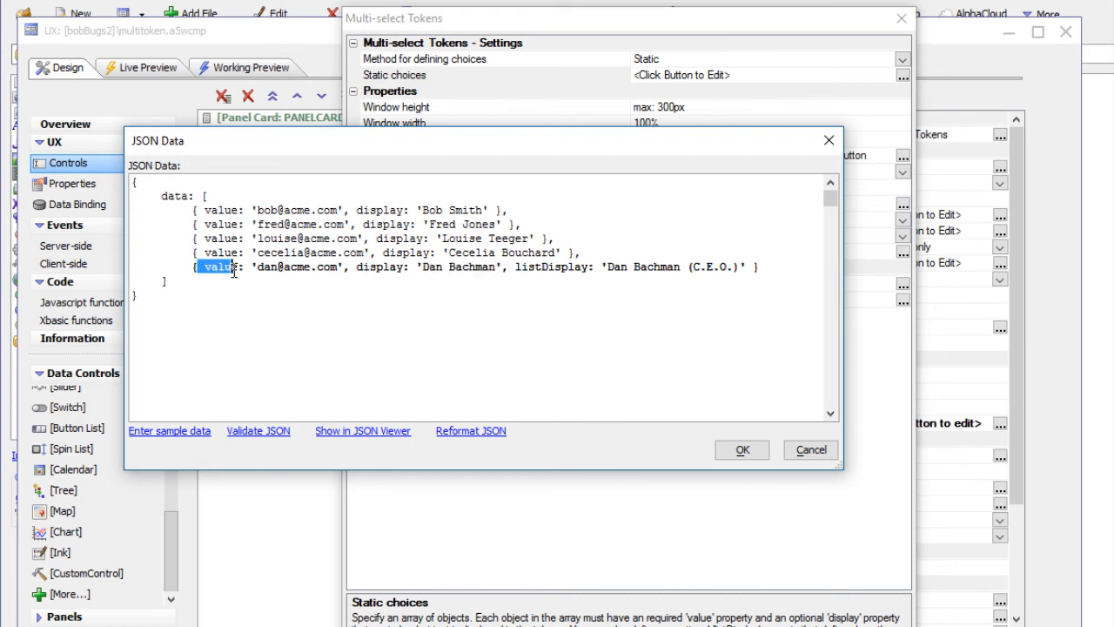
{"action": "left_click", "coordinate": [818, 458]}
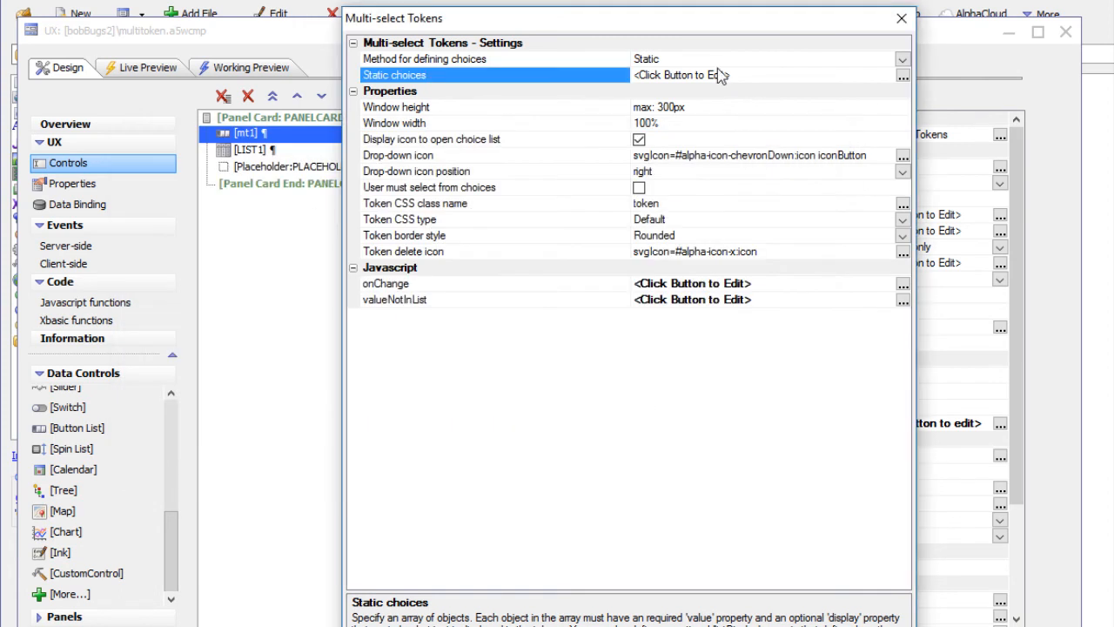
Set the method for defining choices to SQL Query and review the connection string, table name, value column and display column
{"action": "left_click", "coordinate": [902, 60]}
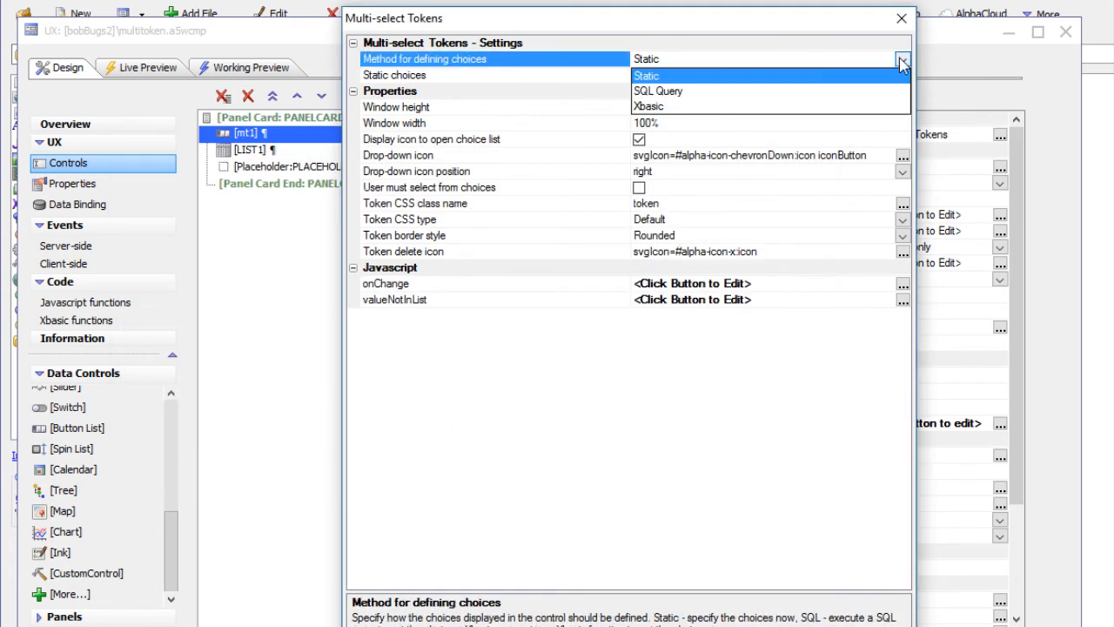
{"action": "left_click", "coordinate": [655, 92]}
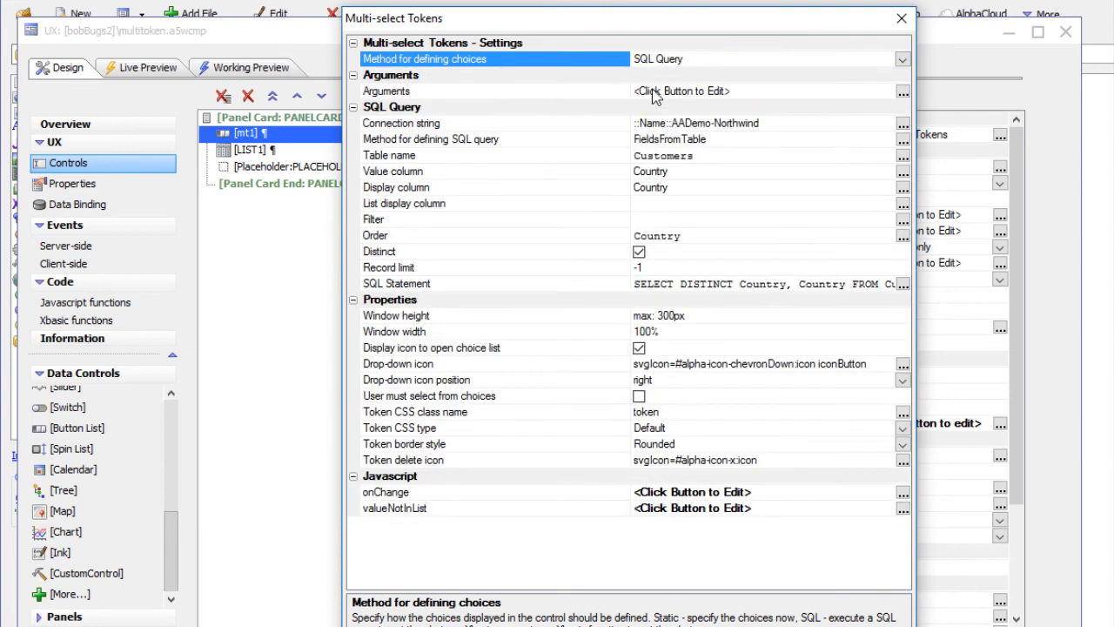
{"action": "left_click", "coordinate": [589, 125]}
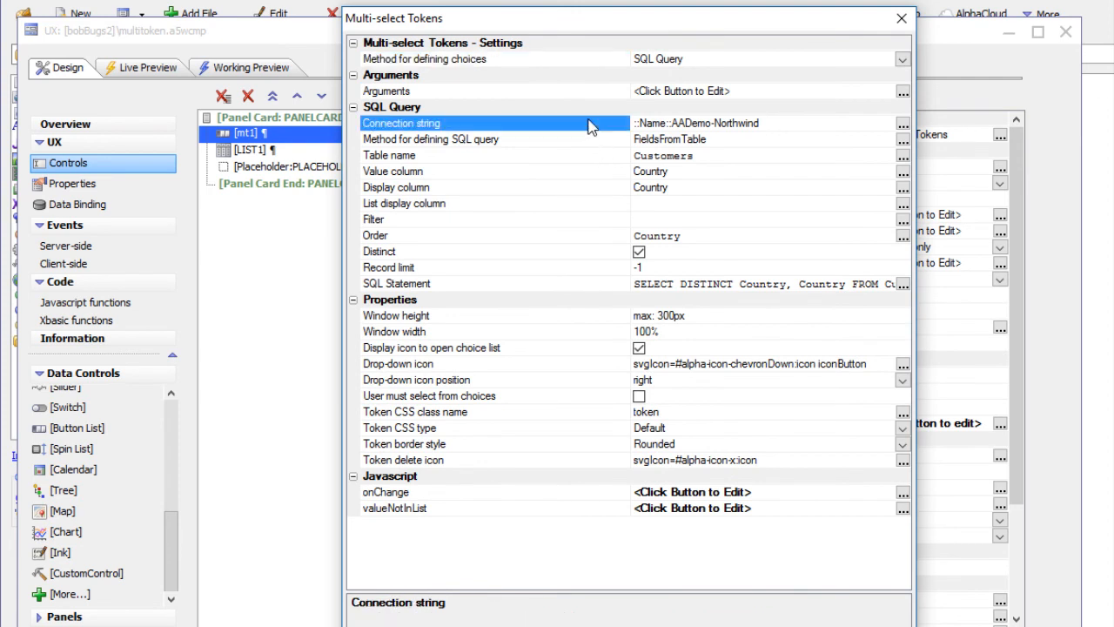
{"action": "left_click", "coordinate": [561, 157]}
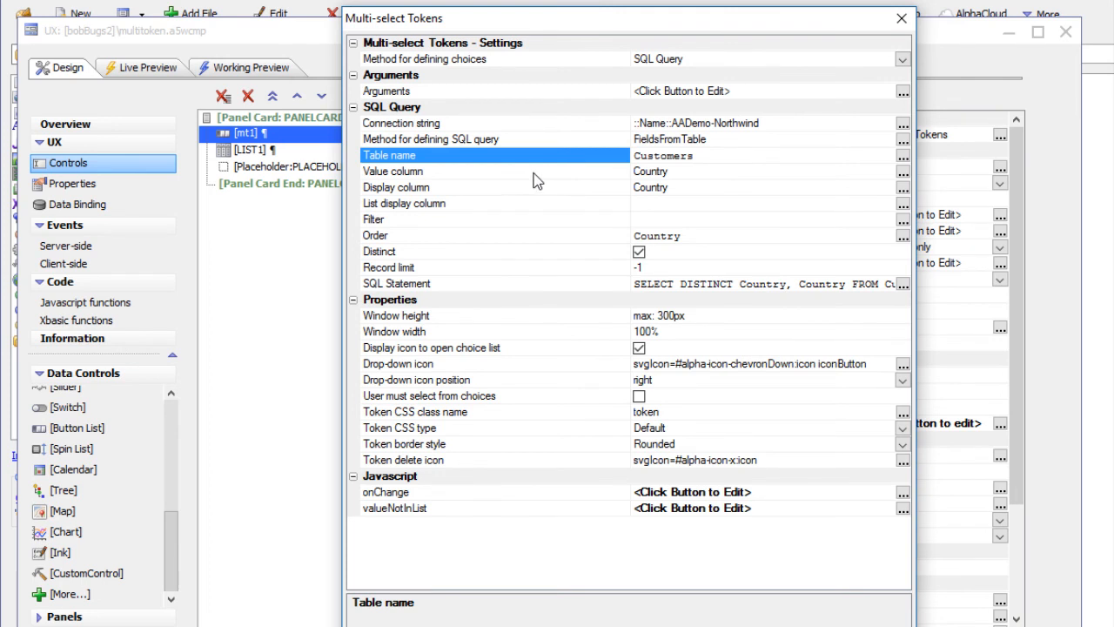
{"action": "left_click", "coordinate": [535, 173]}
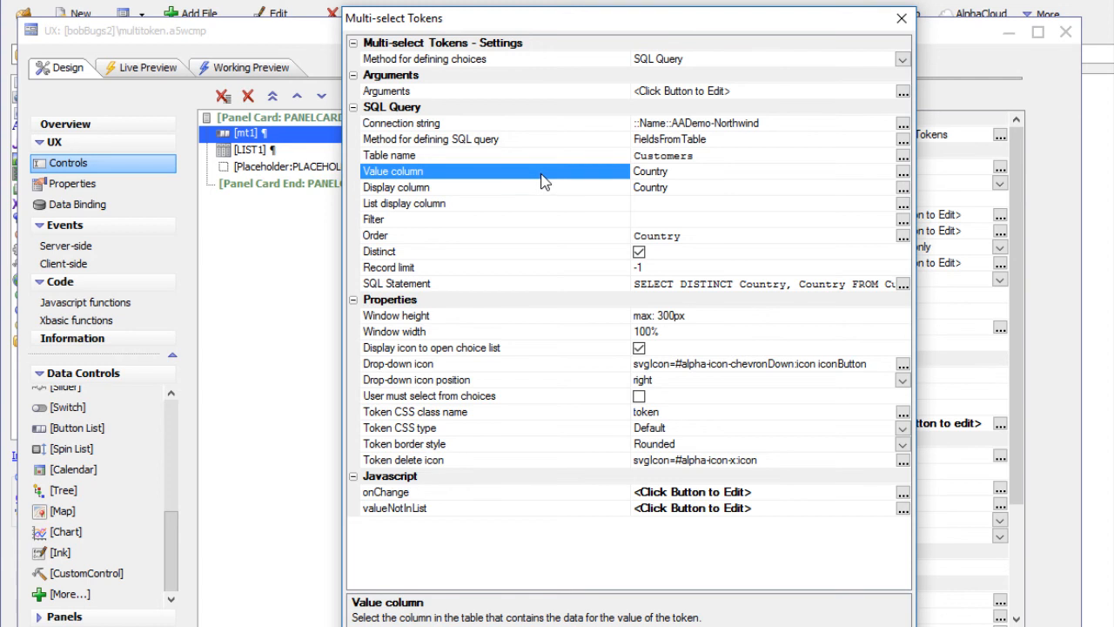
{"action": "left_click", "coordinate": [412, 192]}
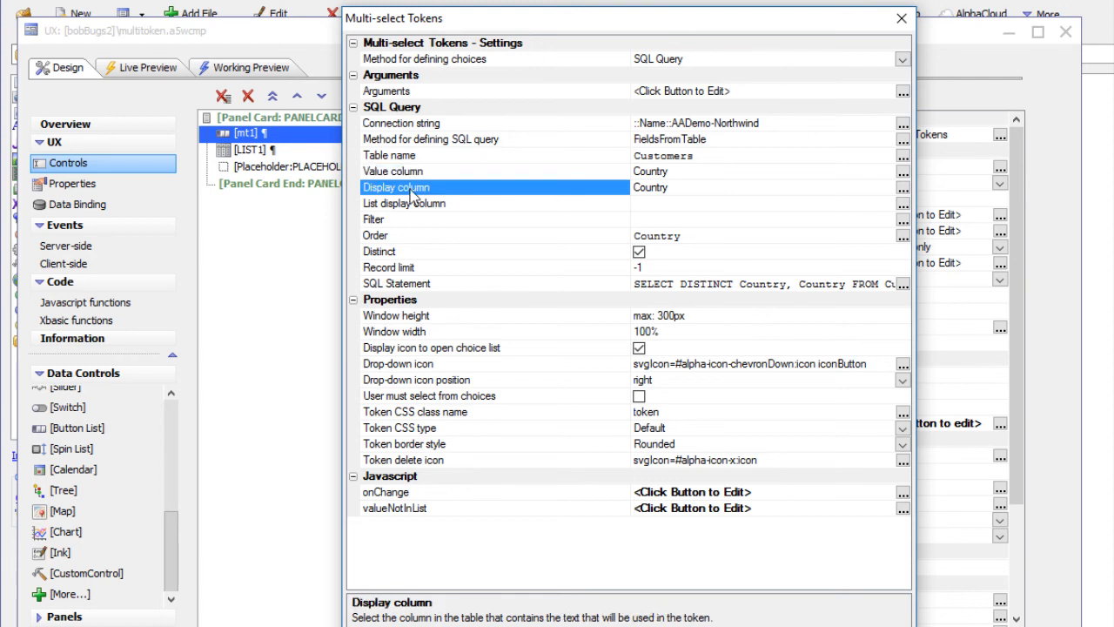
Review the list display column, window height, drop-down icon, token delete icon and user must select from choices settings
{"action": "left_click", "coordinate": [468, 208]}
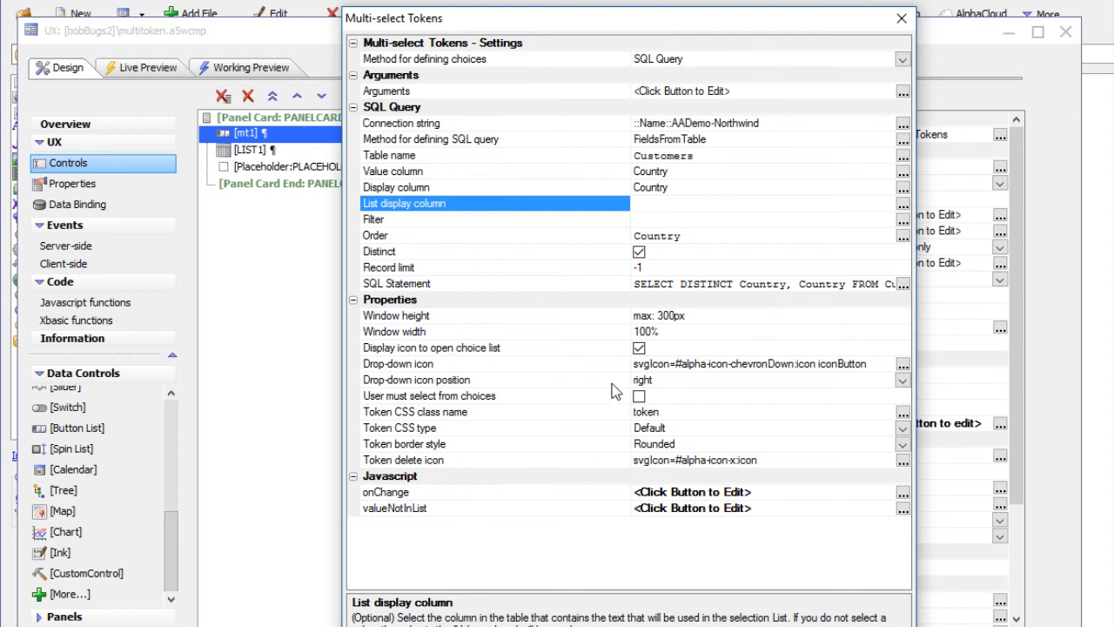
{"action": "left_click", "coordinate": [551, 318]}
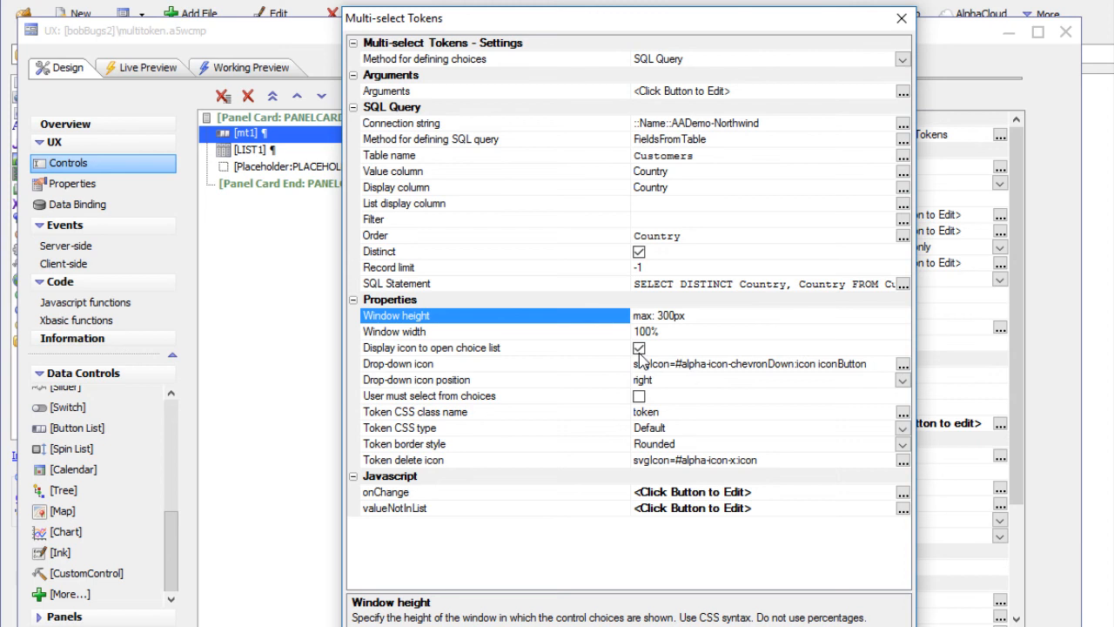
{"action": "left_click", "coordinate": [610, 365]}
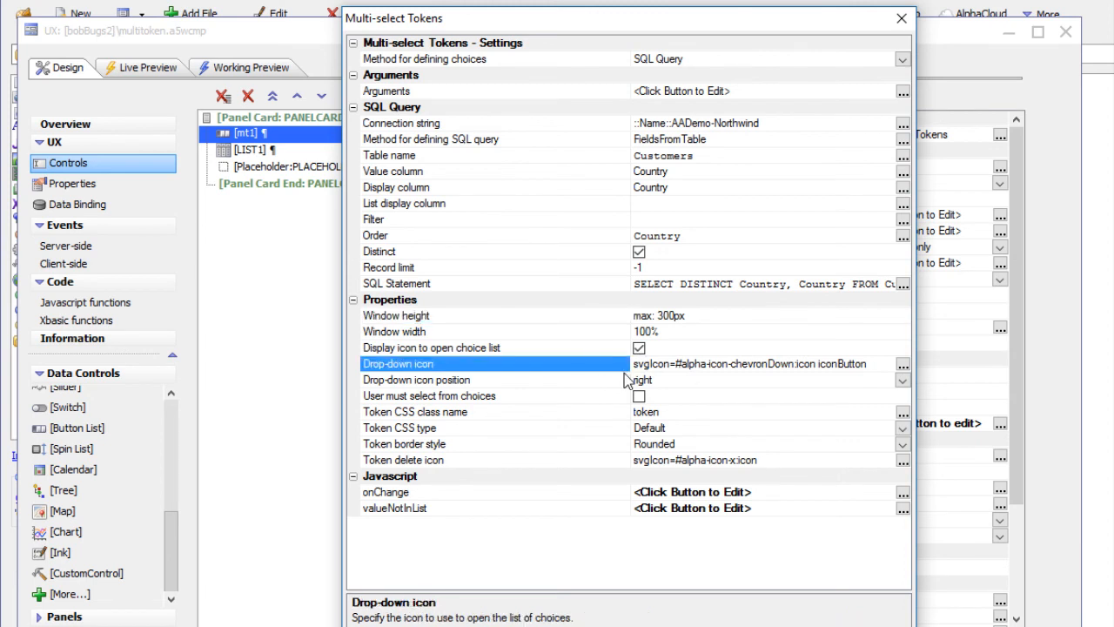
{"action": "left_click", "coordinate": [569, 464]}
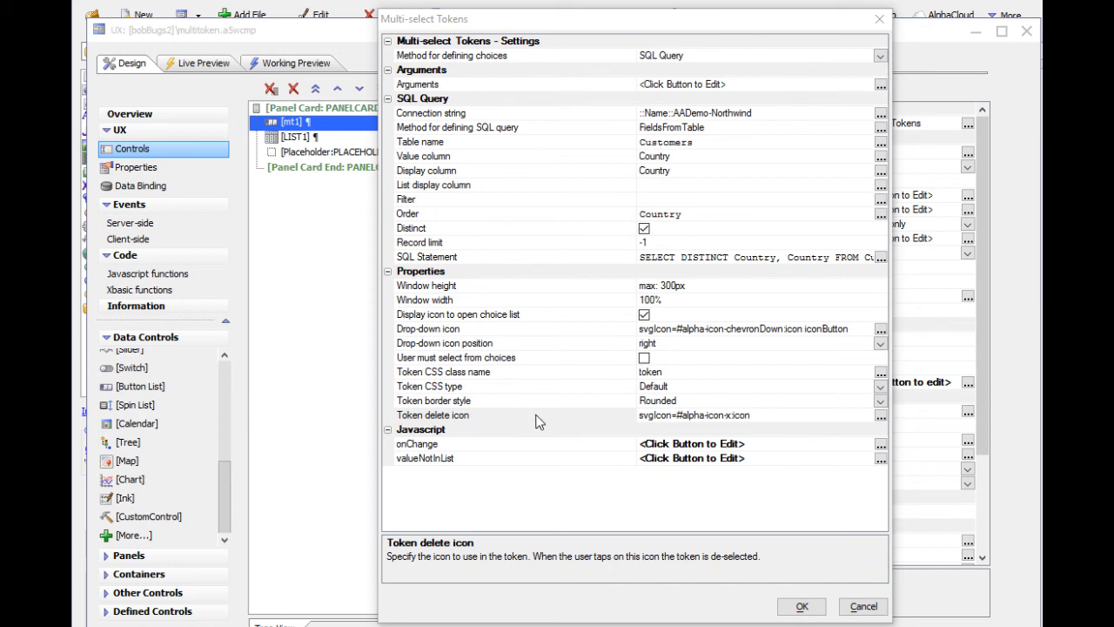
{"action": "left_click", "coordinate": [459, 362]}
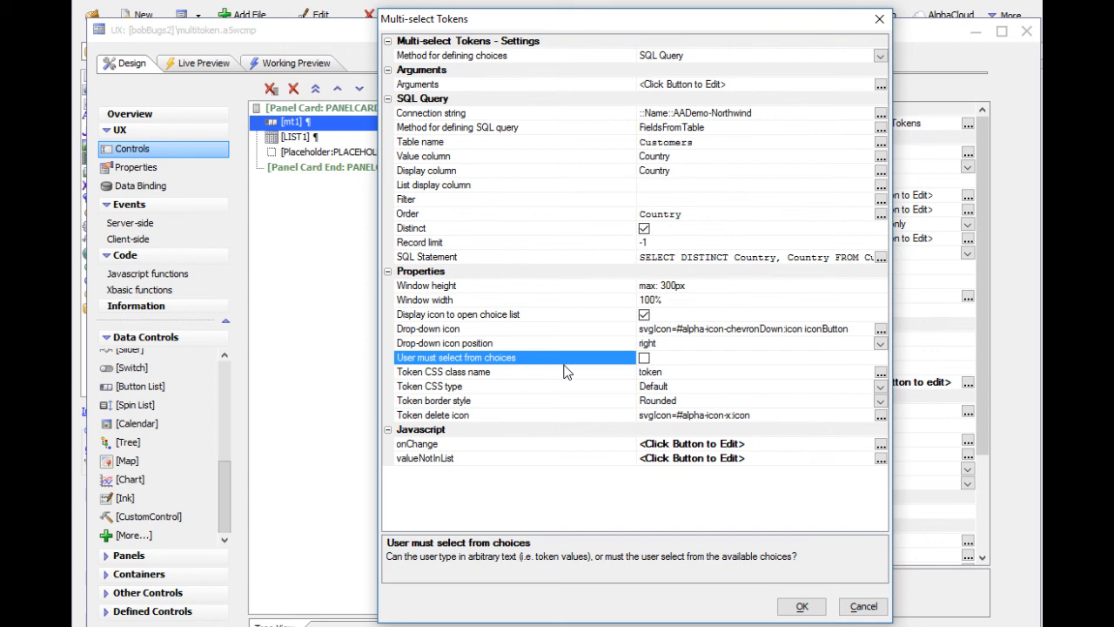
Examine the JavaScript of the valueNotInList event, close the code, and accept the multi-select tokens settings
{"action": "left_click", "coordinate": [435, 459]}
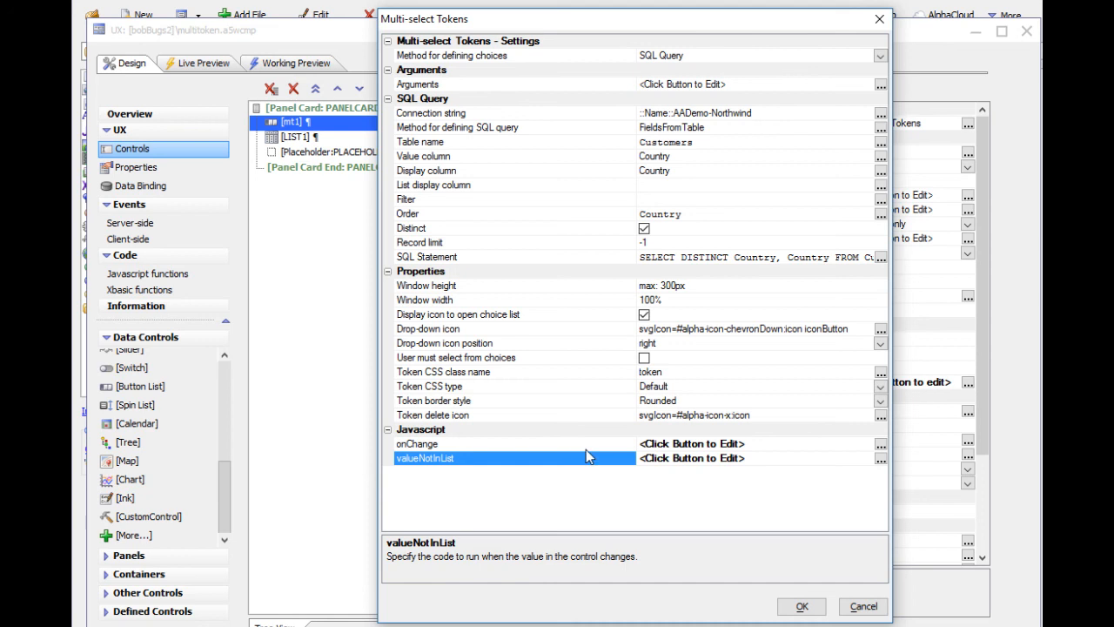
{"action": "double_click", "coordinate": [496, 462]}
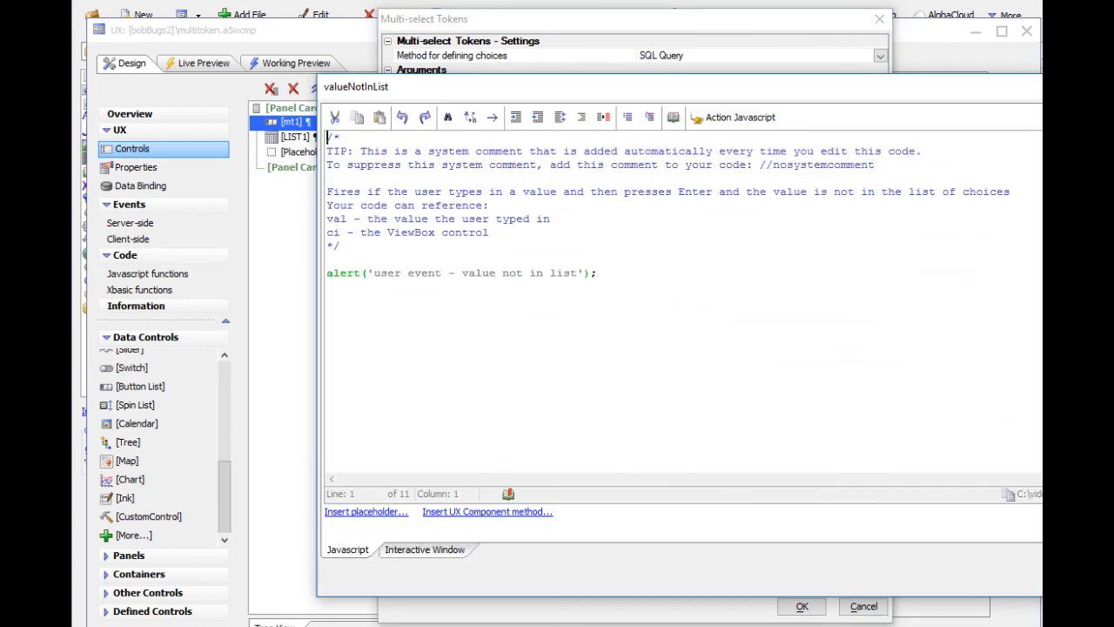
{"action": "key", "text": "Escape"}
{"action": "left_click", "coordinate": [803, 606]}
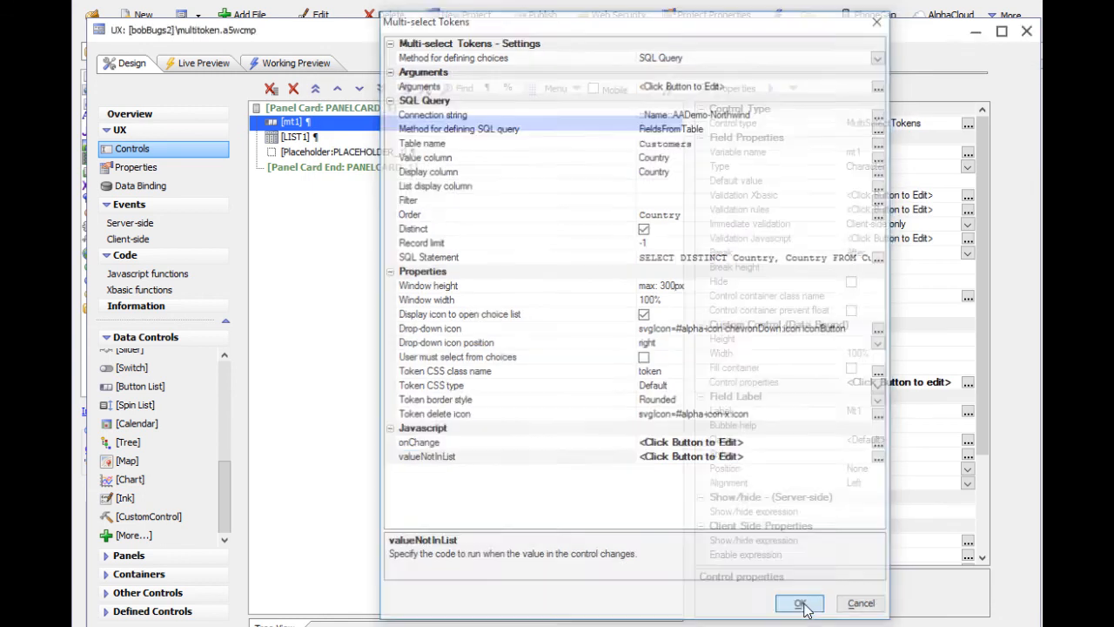
Run the component in Working Preview and add a USA token to filter the customer list
{"action": "left_click", "coordinate": [316, 73]}
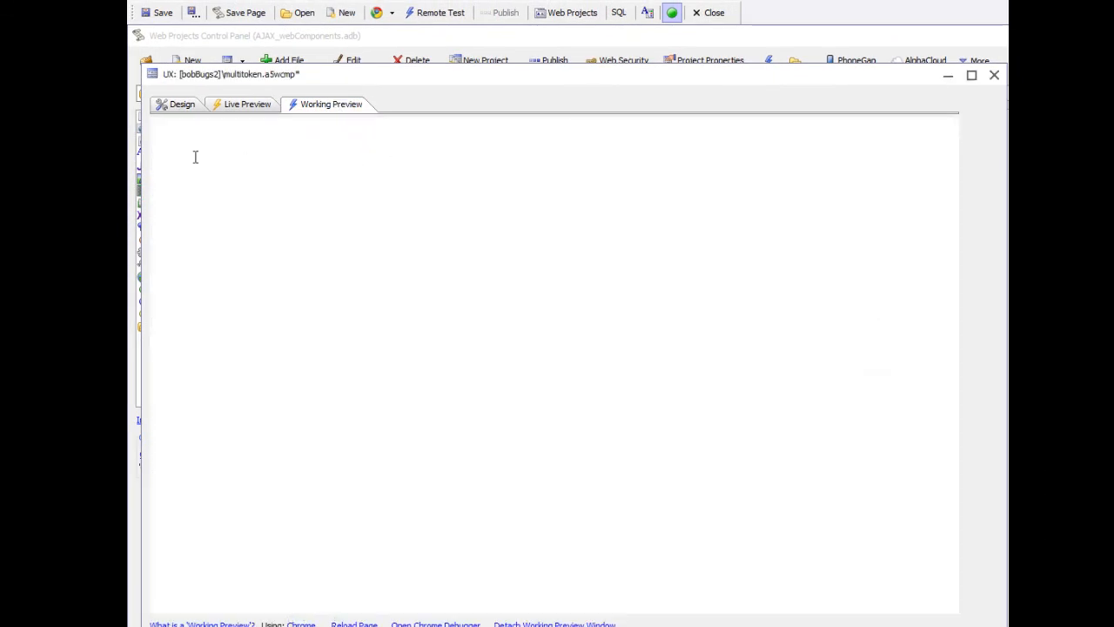
{"action": "left_click", "coordinate": [256, 144]}
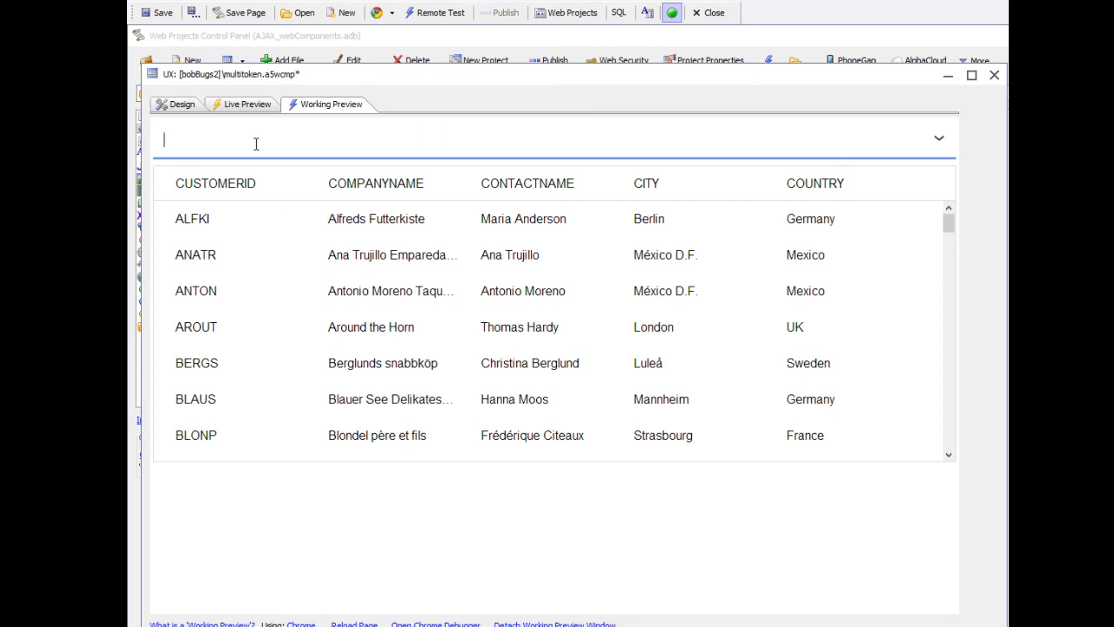
{"action": "type", "text": "USA"}
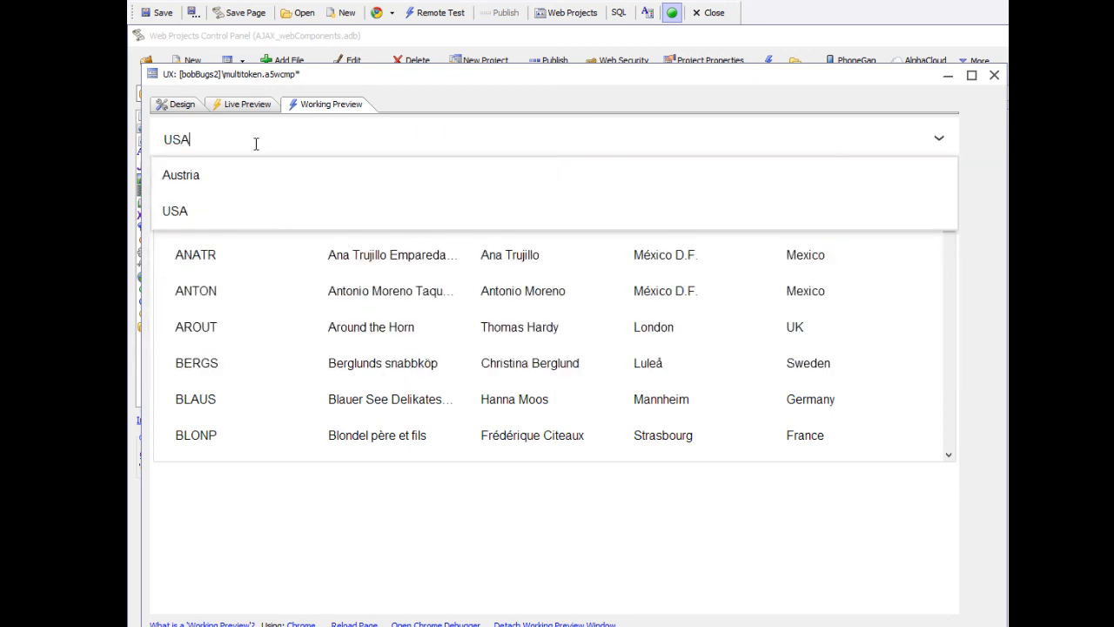
{"action": "key", "text": "Return"}
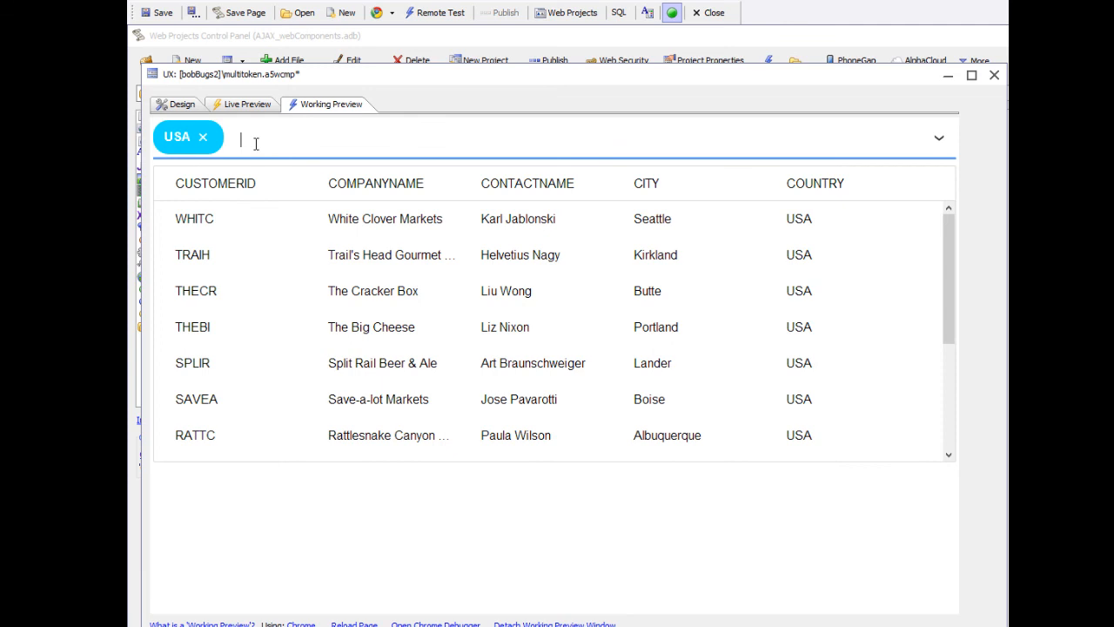
Test the not-in-list event by entering the value francex, dismiss the alert, and remove the francex token
{"action": "type", "text": "francex"}
{"action": "key", "text": "Return"}
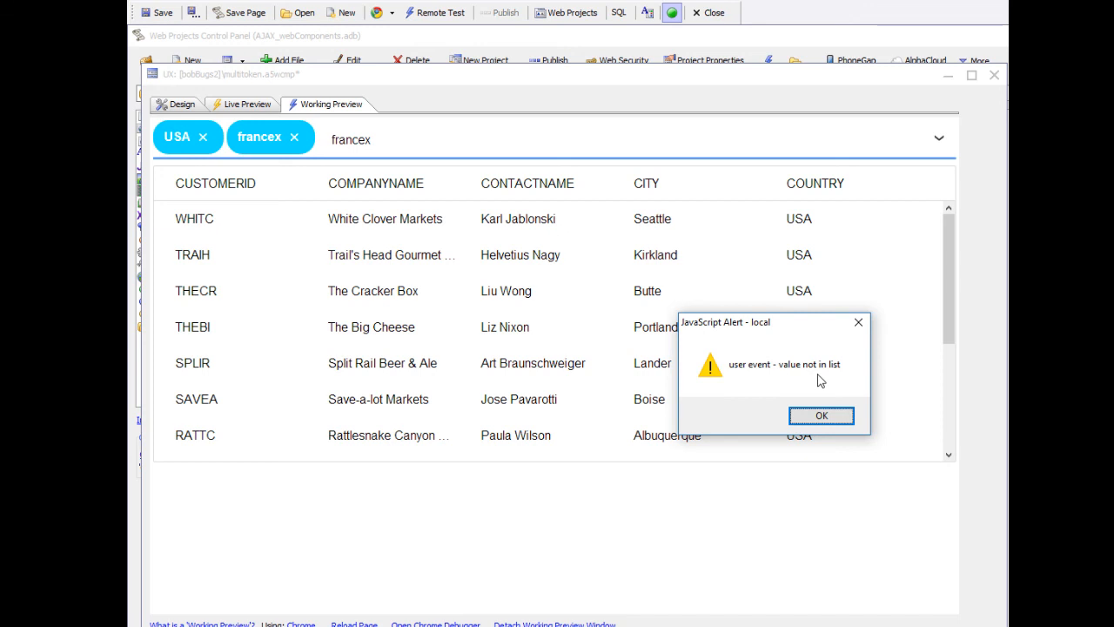
{"action": "left_click", "coordinate": [827, 414]}
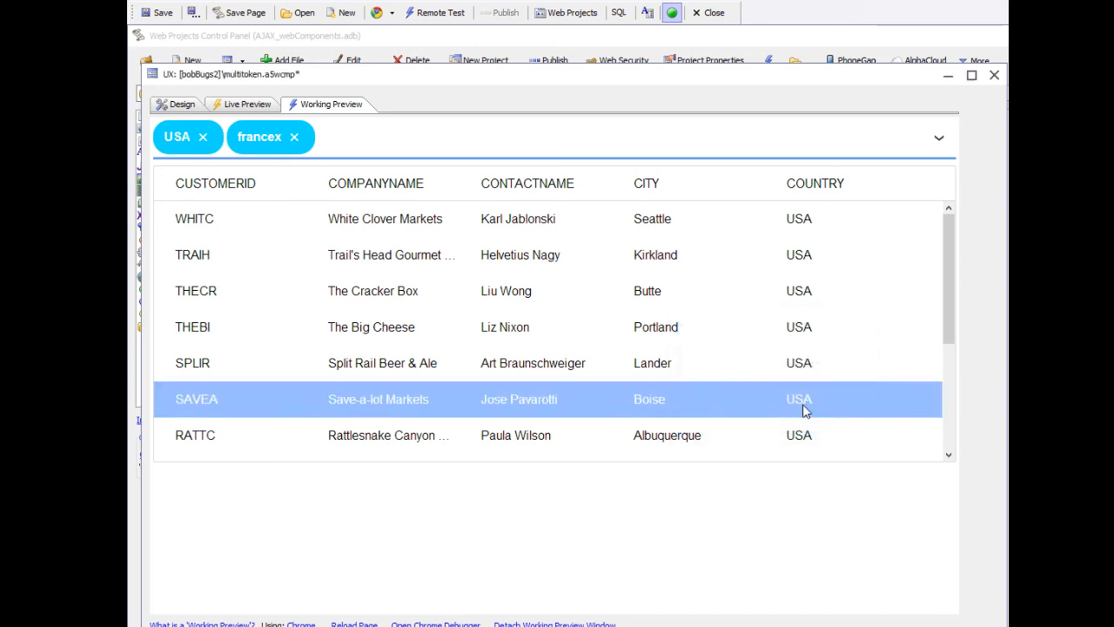
{"action": "left_click", "coordinate": [295, 138]}
{"action": "left_click", "coordinate": [243, 207]}
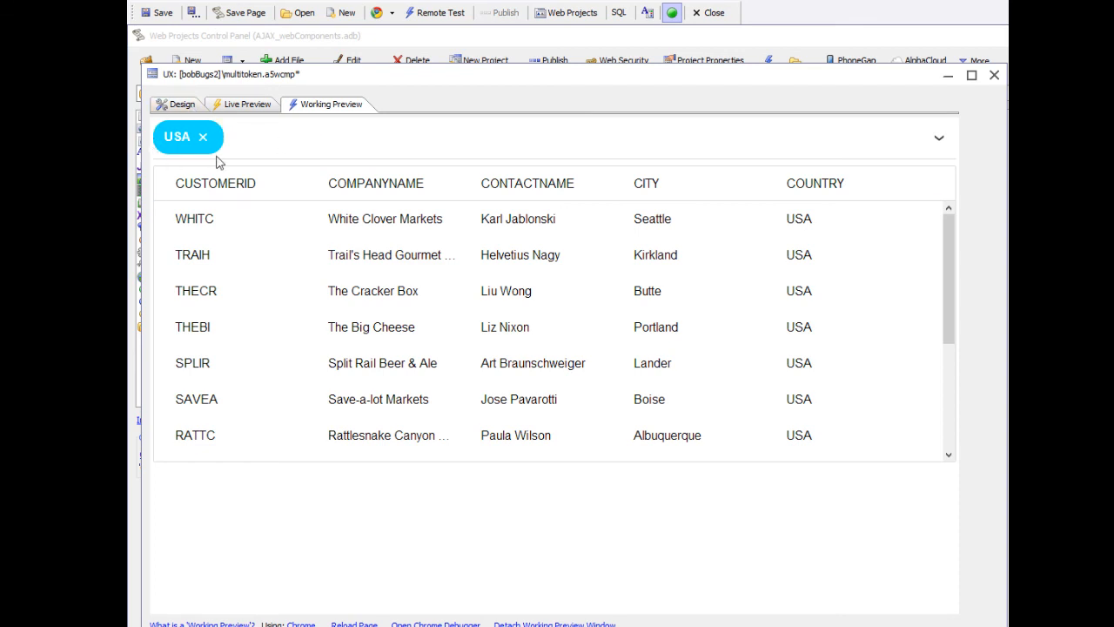
Return to the design, reopen the control properties of mt1, and review the token CSS type and border style
{"action": "left_click", "coordinate": [179, 105]}
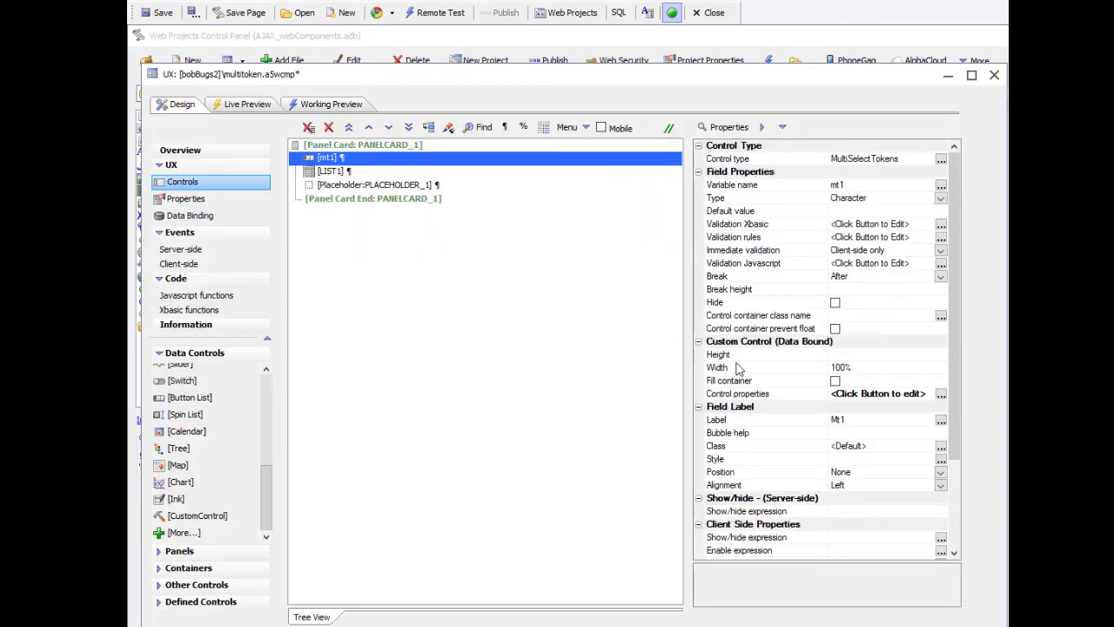
{"action": "double_click", "coordinate": [734, 393]}
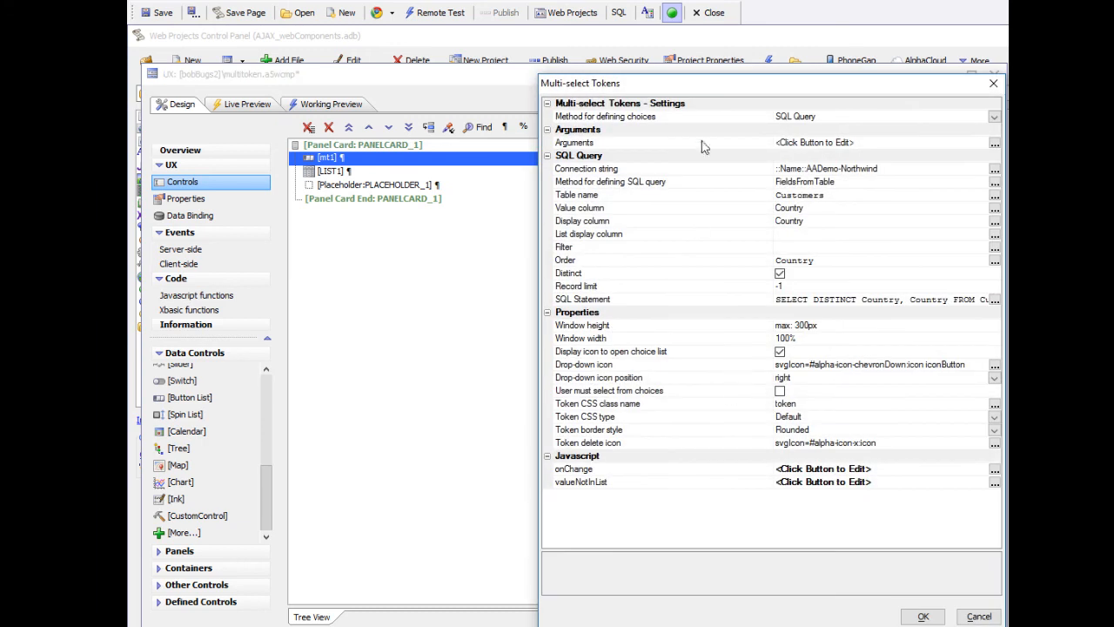
{"action": "left_click_drag", "start_coordinate": [702, 82], "coordinate": [478, 70]}
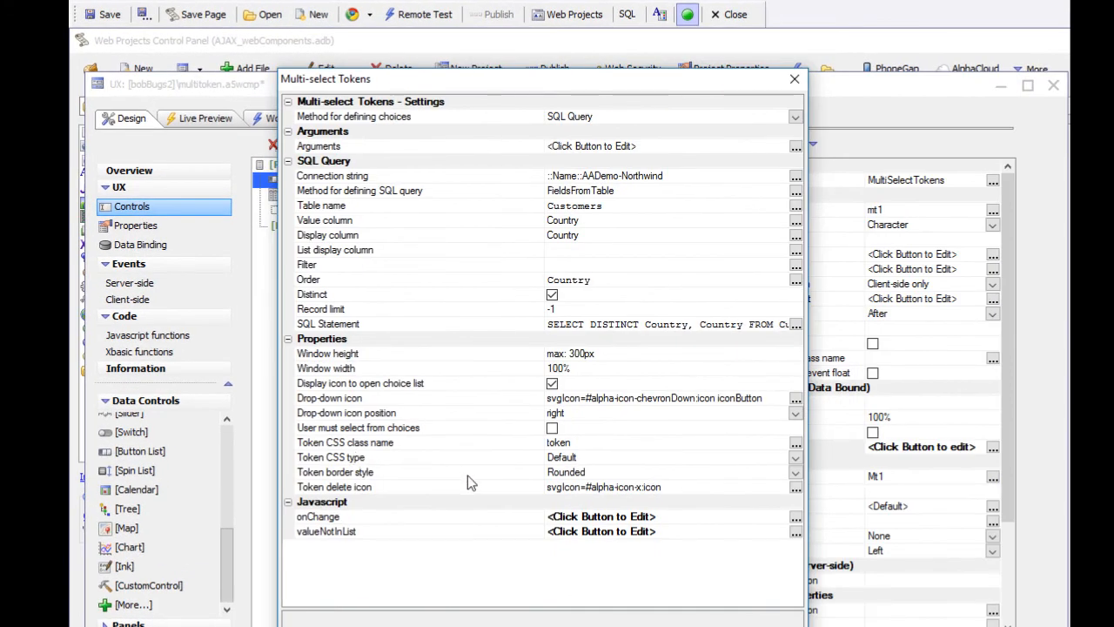
{"action": "left_click", "coordinate": [512, 458]}
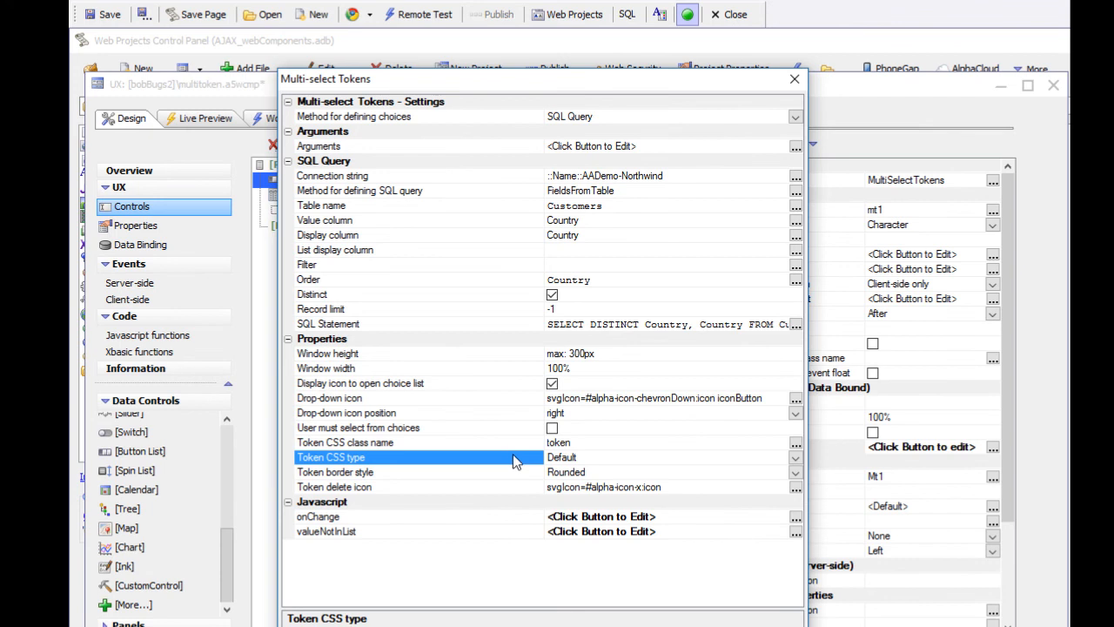
{"action": "left_click", "coordinate": [500, 474]}
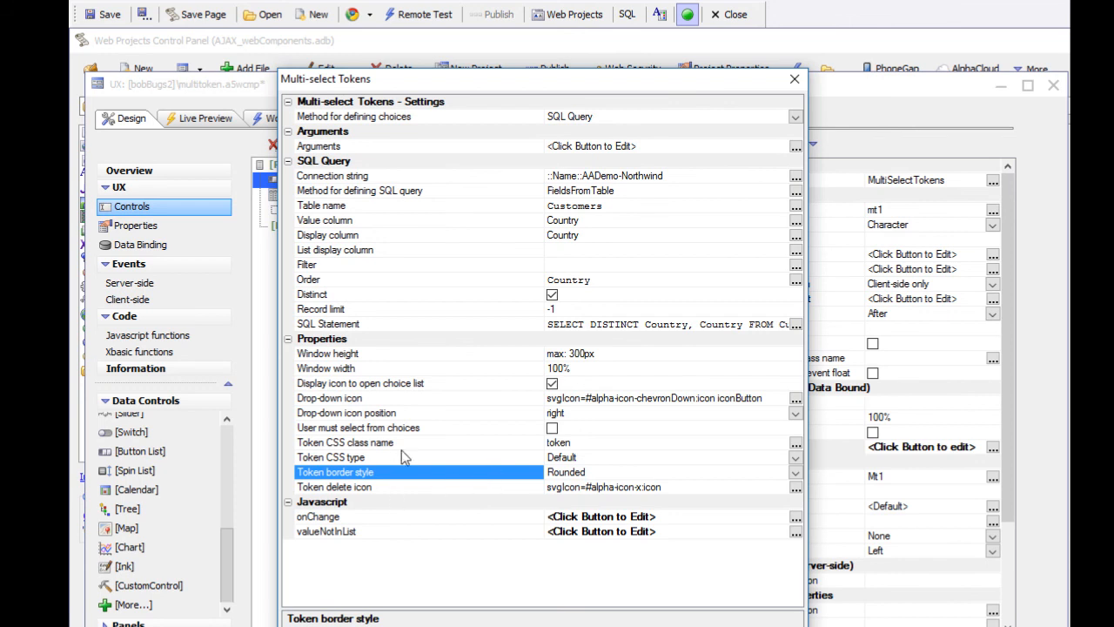
Set the token CSS type to Custom, fill the token CSS with the sample CSS, and close the CSS editor
{"action": "left_click", "coordinate": [795, 457]}
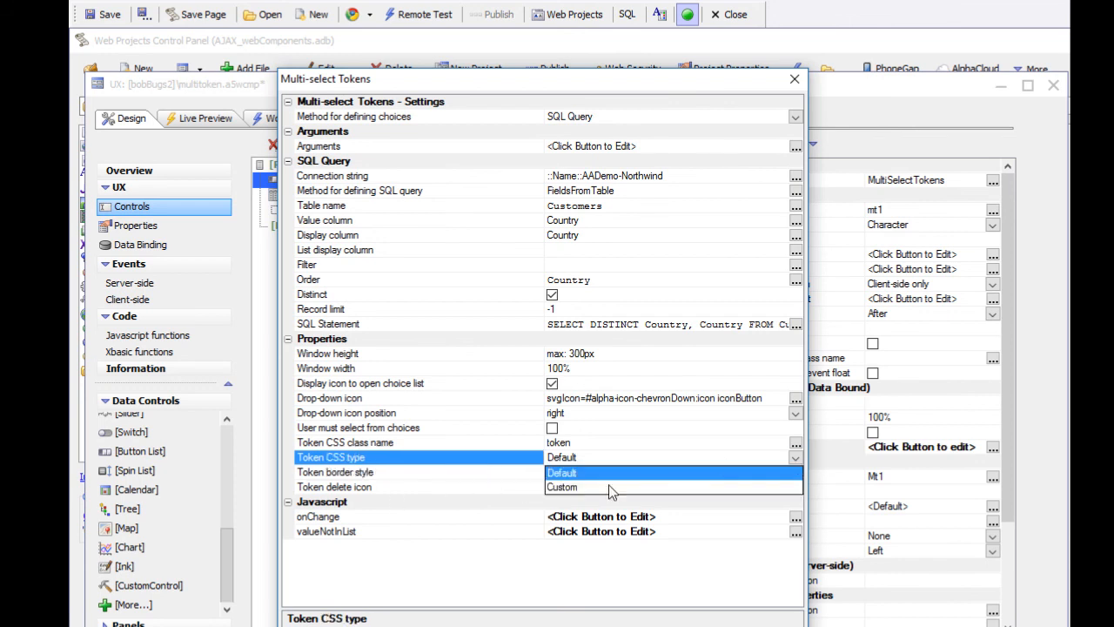
{"action": "left_click", "coordinate": [562, 488]}
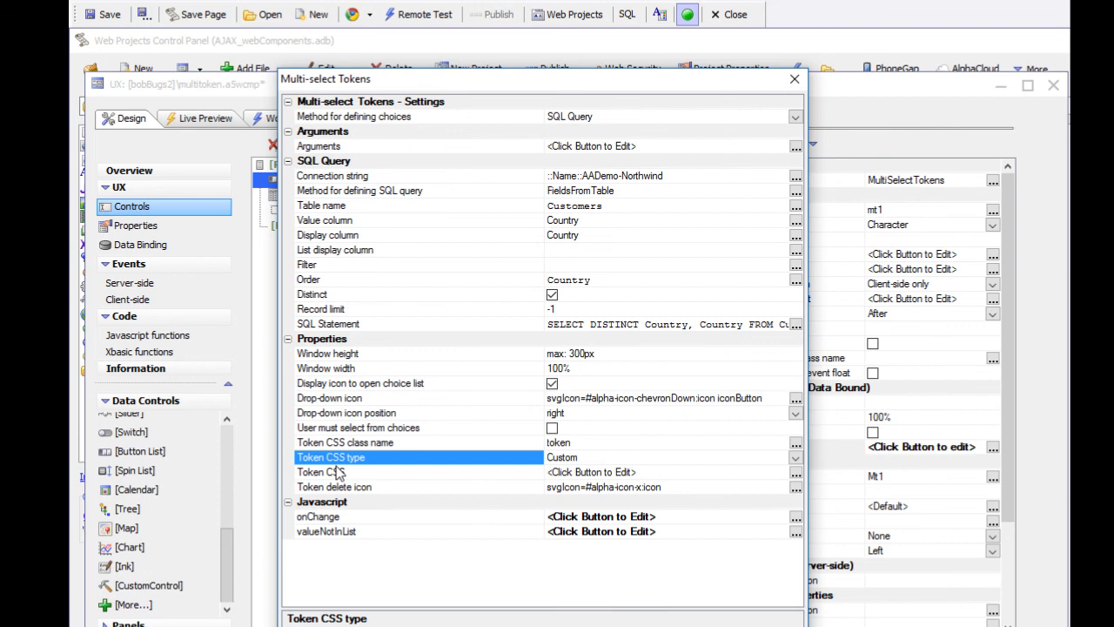
{"action": "double_click", "coordinate": [364, 471]}
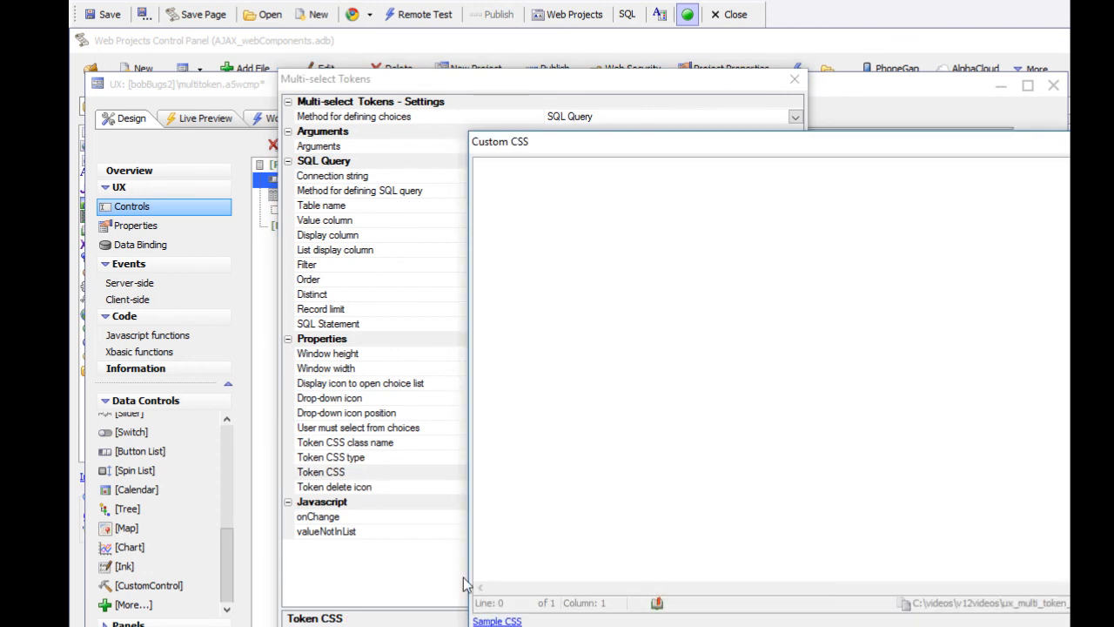
{"action": "left_click", "coordinate": [494, 621]}
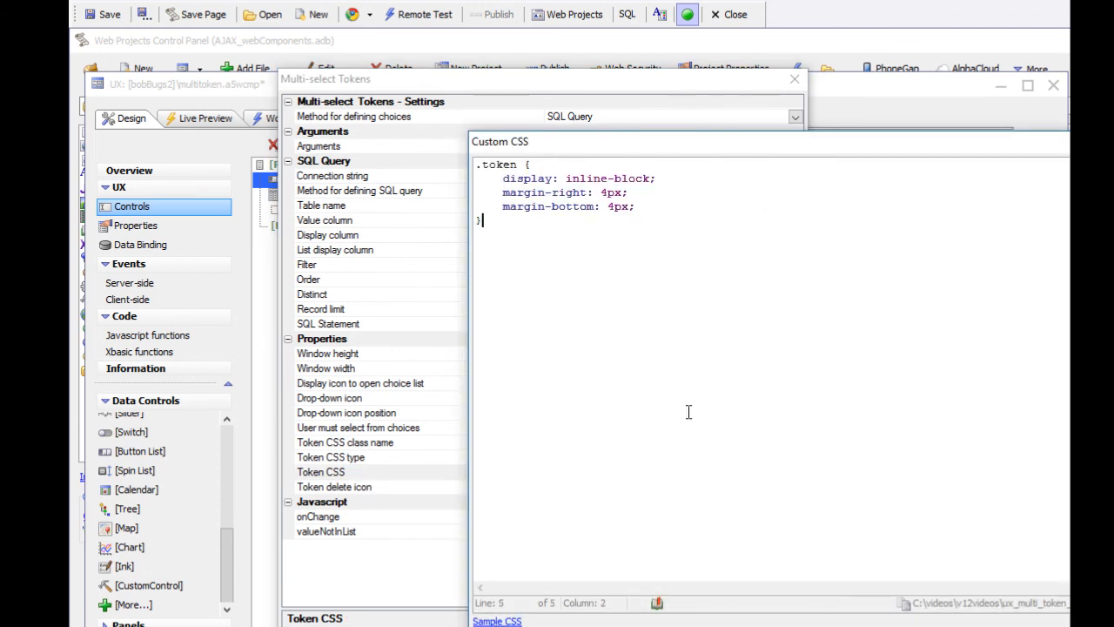
{"action": "left_click", "coordinate": [902, 626]}
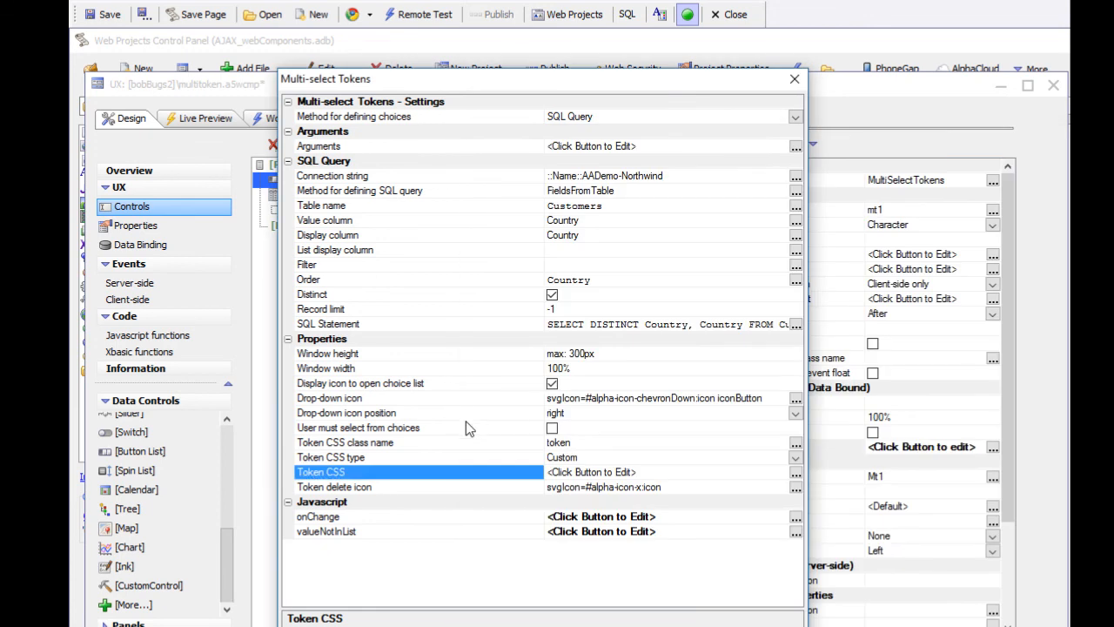
Set the token CSS type to Default and the token border style to Square, and accept the settings
{"action": "left_click", "coordinate": [512, 456]}
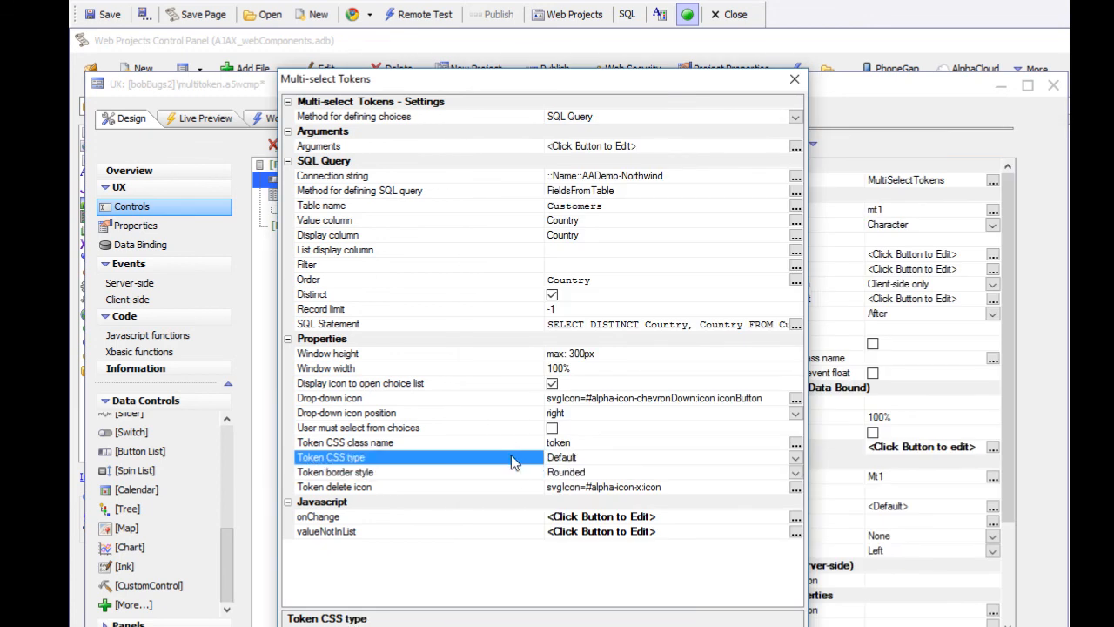
{"action": "double_click", "coordinate": [512, 470]}
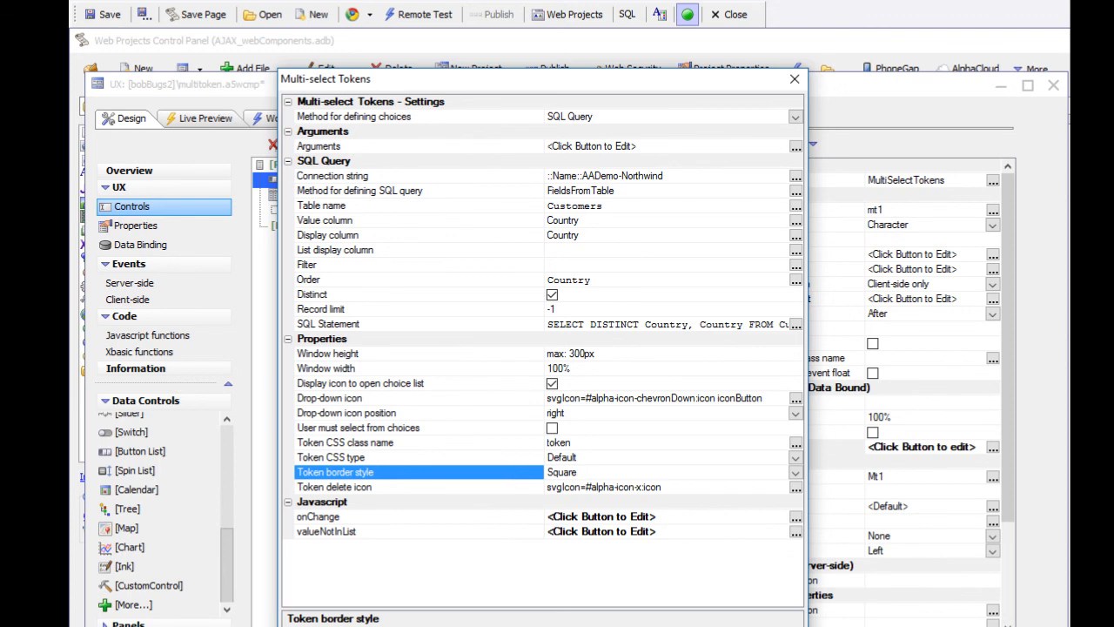
{"action": "key", "text": "Return"}
Run the component in Working Preview and choose Belgium from the country choices to check the token style
{"action": "left_click", "coordinate": [281, 120]}
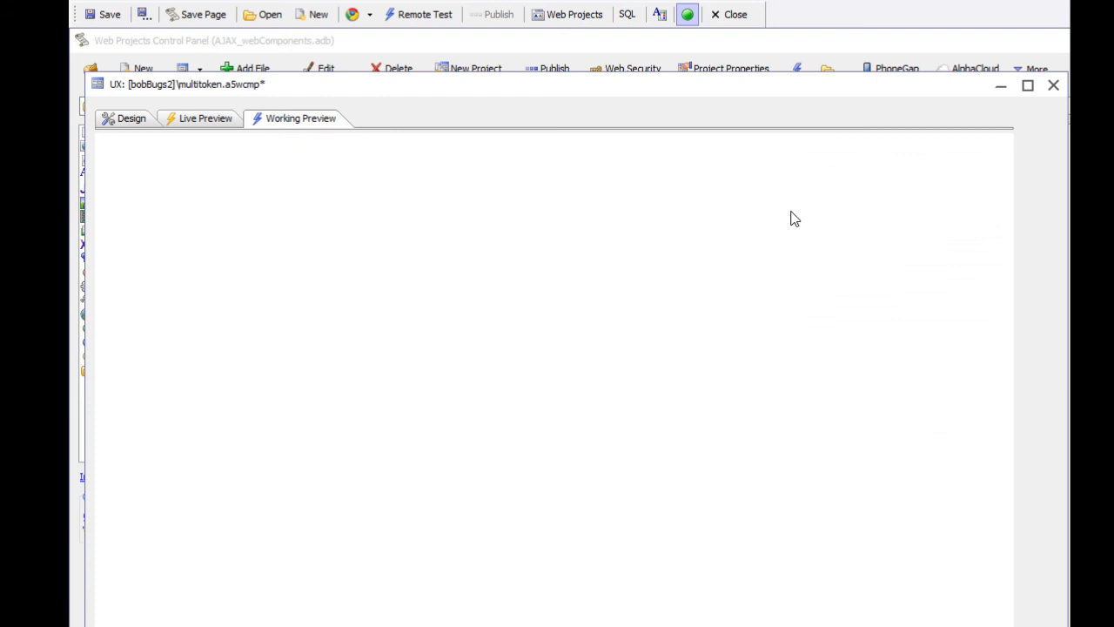
{"action": "left_click", "coordinate": [993, 159]}
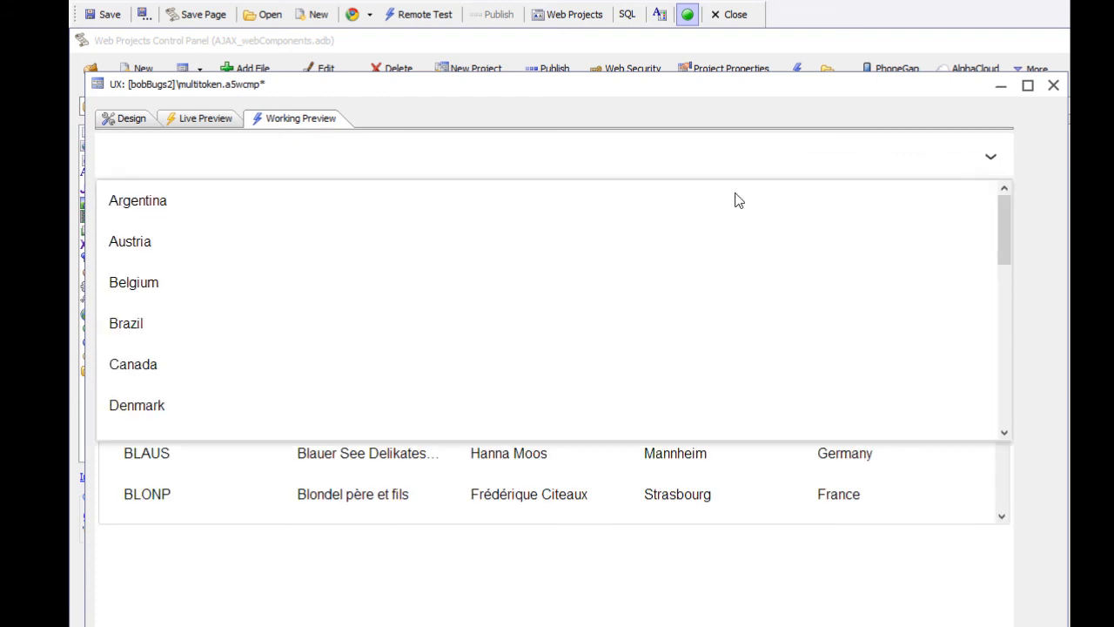
{"action": "left_click", "coordinate": [120, 283]}
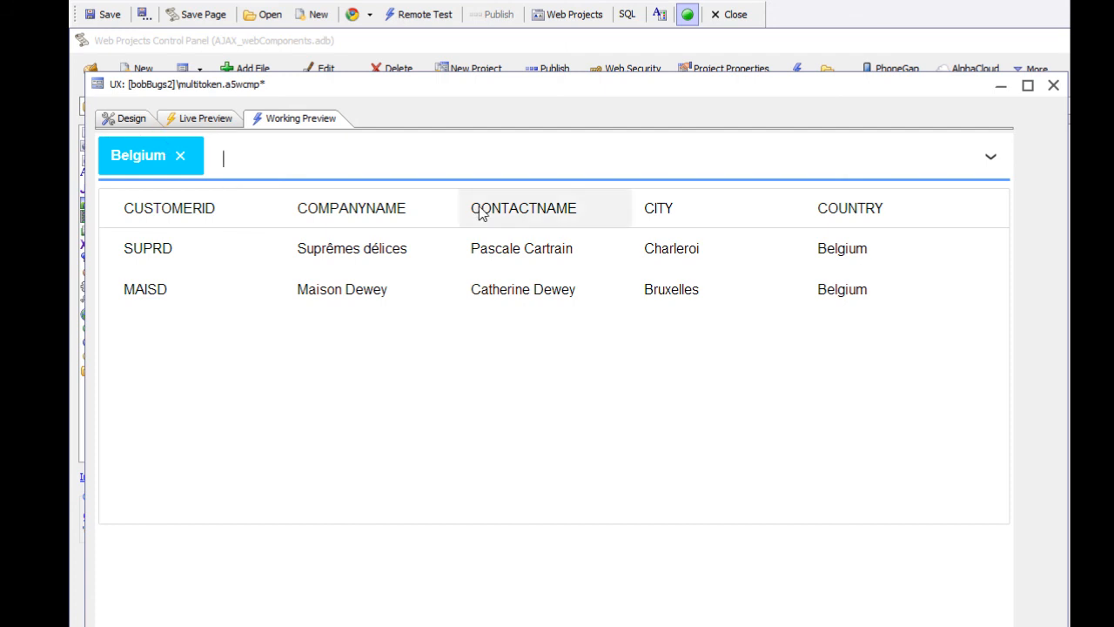
Return to the design and open the onChange JavaScript code from the control properties of mt1
{"action": "left_click", "coordinate": [129, 124]}
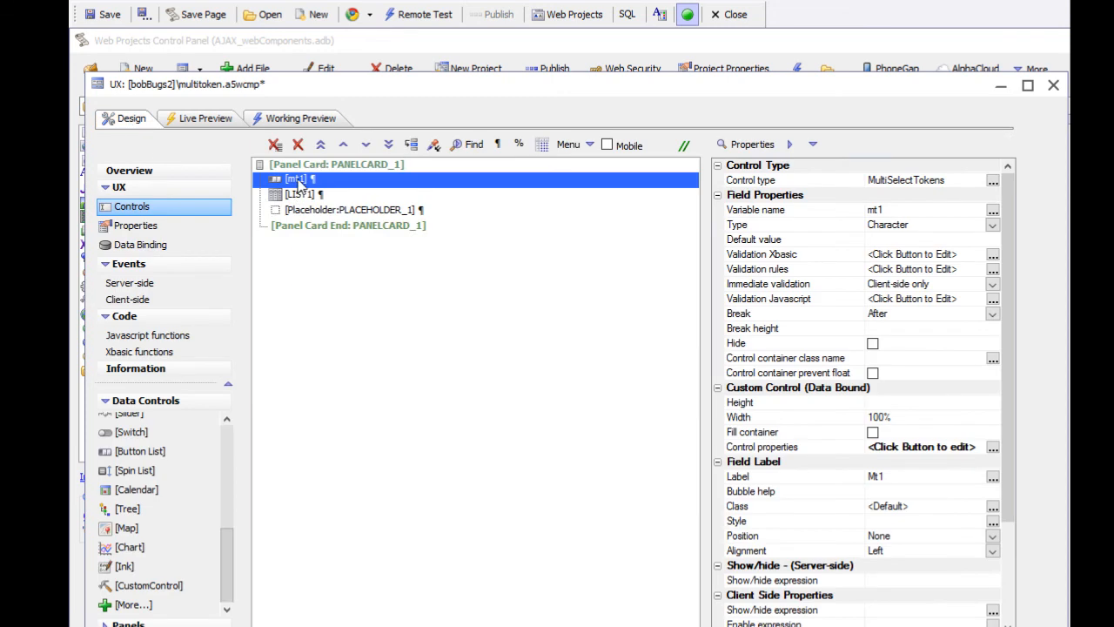
{"action": "double_click", "coordinate": [299, 179]}
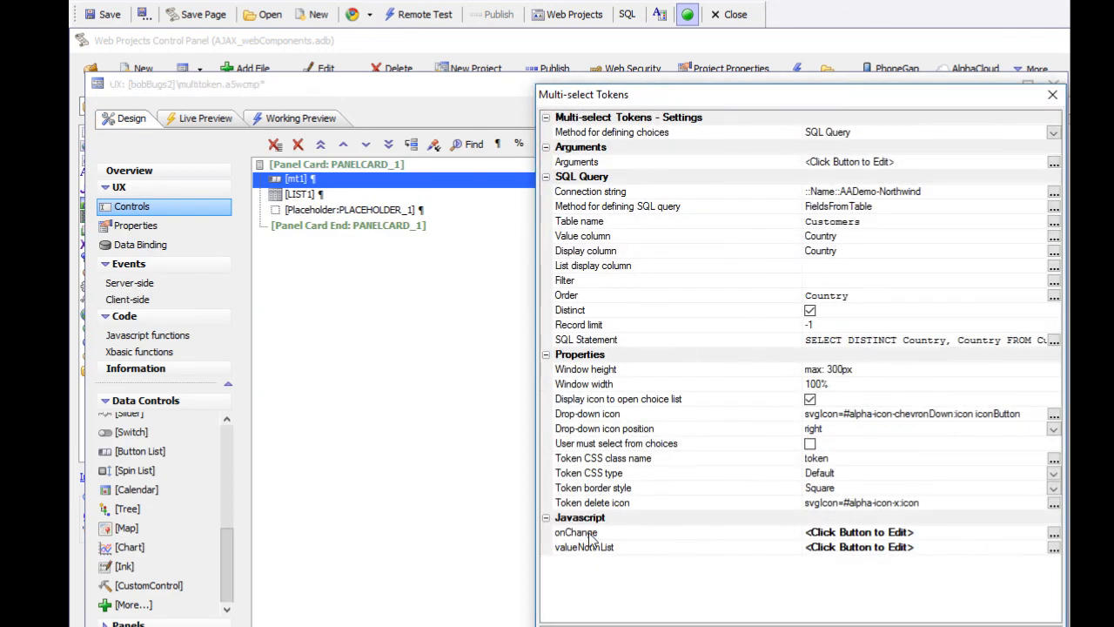
{"action": "double_click", "coordinate": [589, 533]}
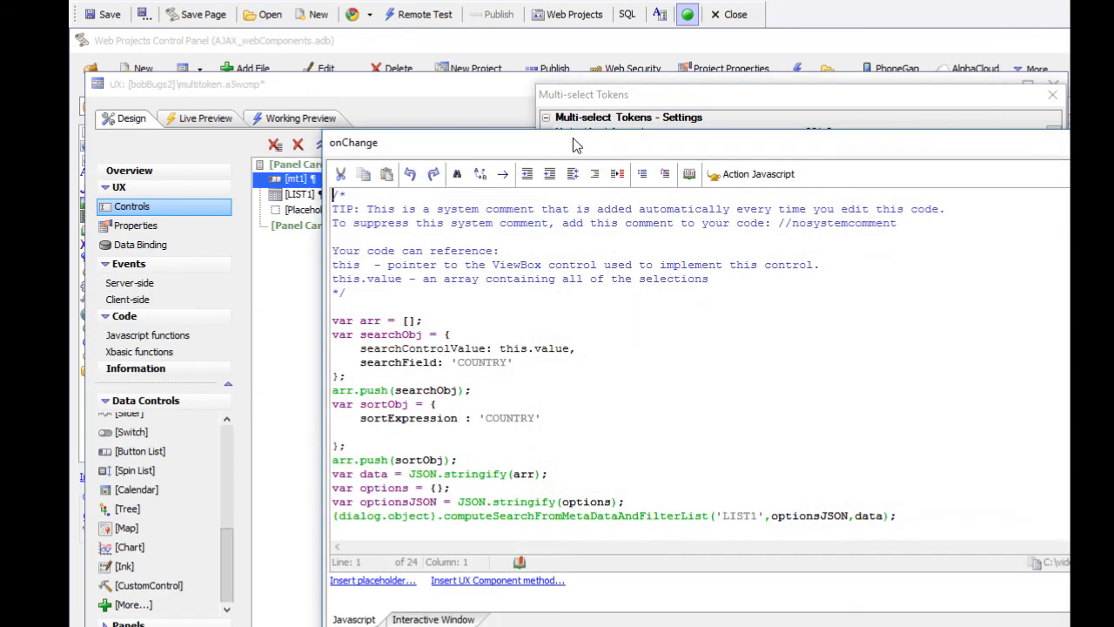
{"action": "left_click_drag", "start_coordinate": [573, 137], "coordinate": [419, 96]}
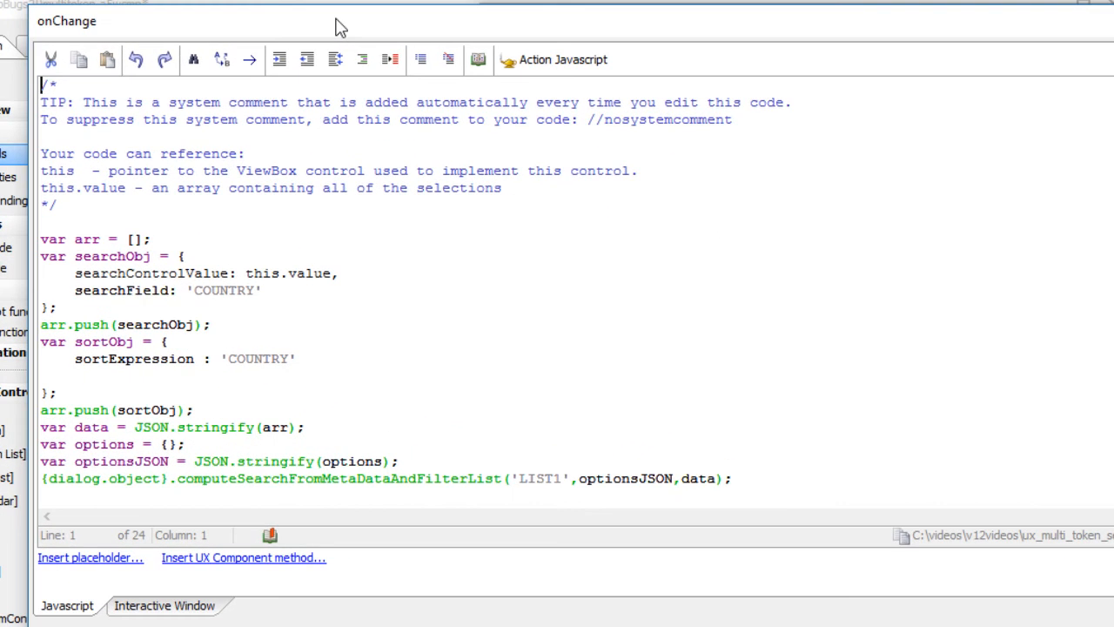
Examine the computeSearchFromMetaDataAndFilterList call in the onChange code, highlighting the method name and checking its arguments
{"action": "left_click", "coordinate": [362, 59]}
{"action": "scroll", "coordinate": [394, 218], "scroll_direction": "down", "scroll_amount": 2}
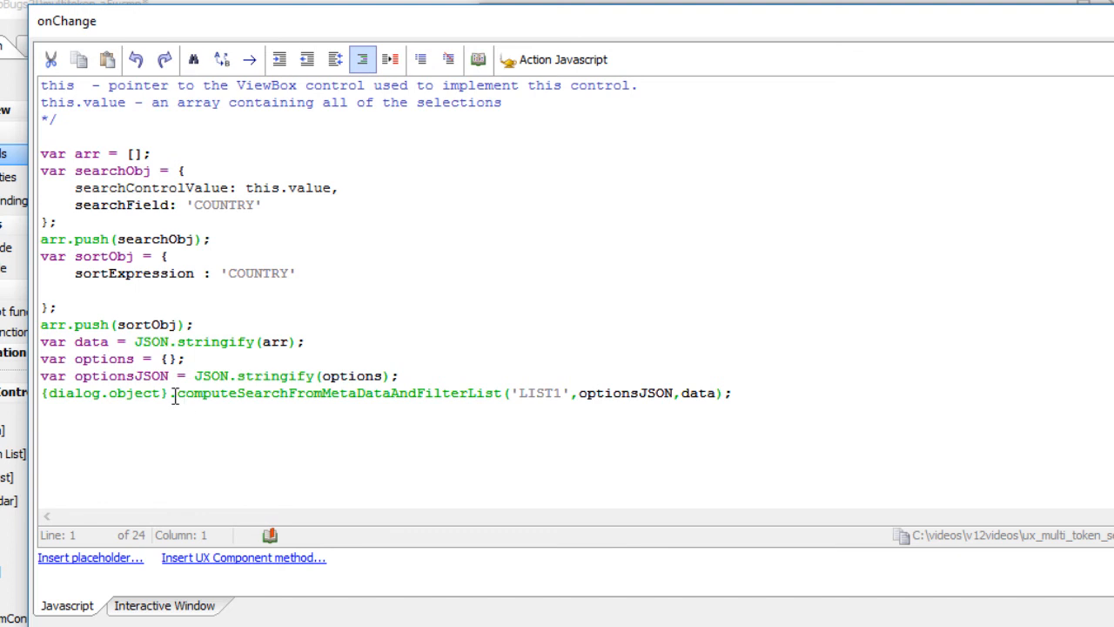
{"action": "left_click_drag", "start_coordinate": [177, 396], "coordinate": [505, 401]}
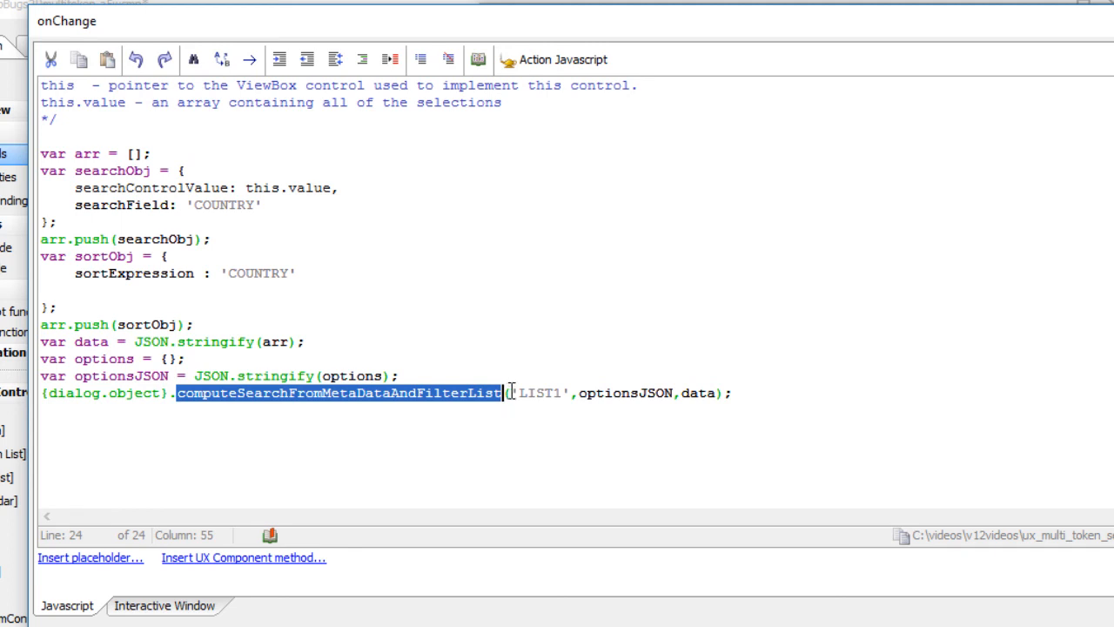
{"action": "left_click_drag", "start_coordinate": [512, 398], "coordinate": [597, 396]}
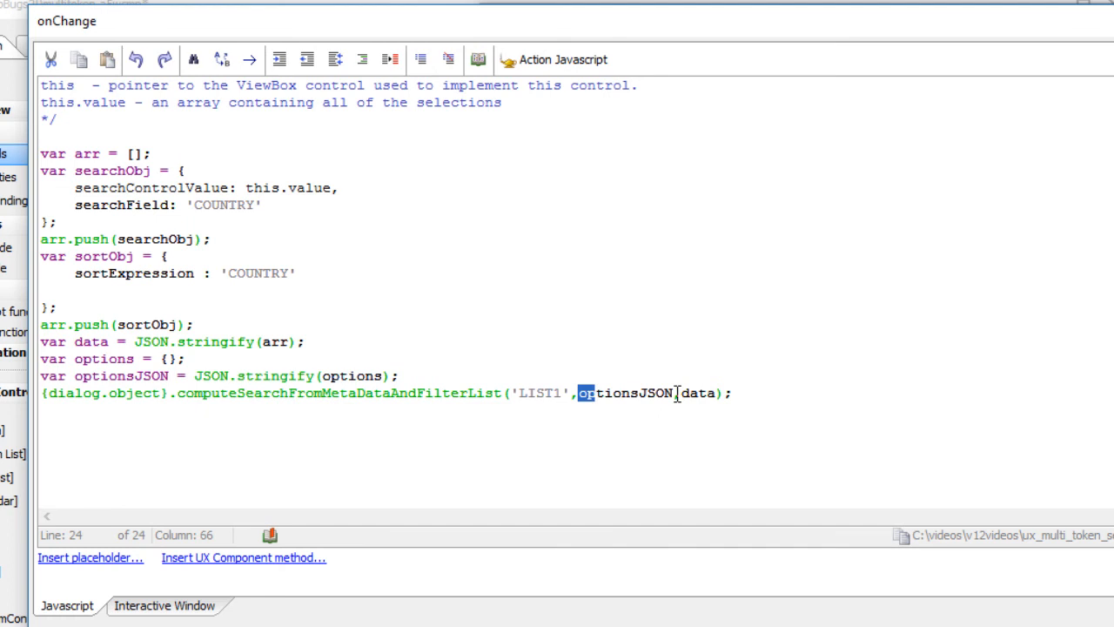
Review how the search and sort objects are built, highlighting the searchField line and the sortObj definition
{"action": "scroll", "coordinate": [349, 322], "scroll_direction": "up", "scroll_amount": 2}
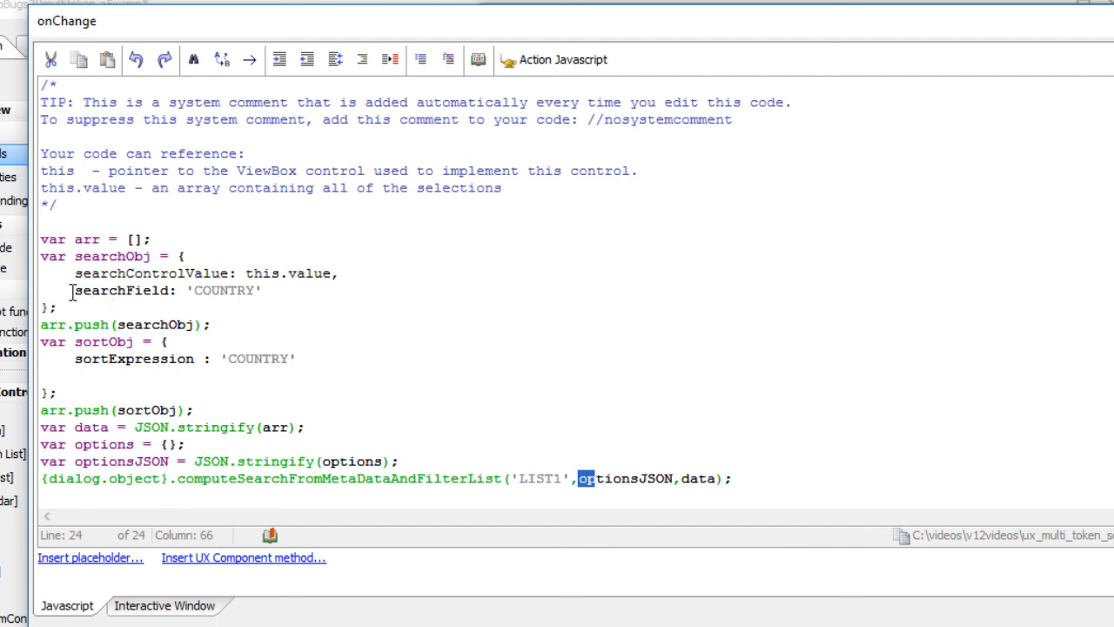
{"action": "left_click_drag", "start_coordinate": [75, 291], "coordinate": [262, 293]}
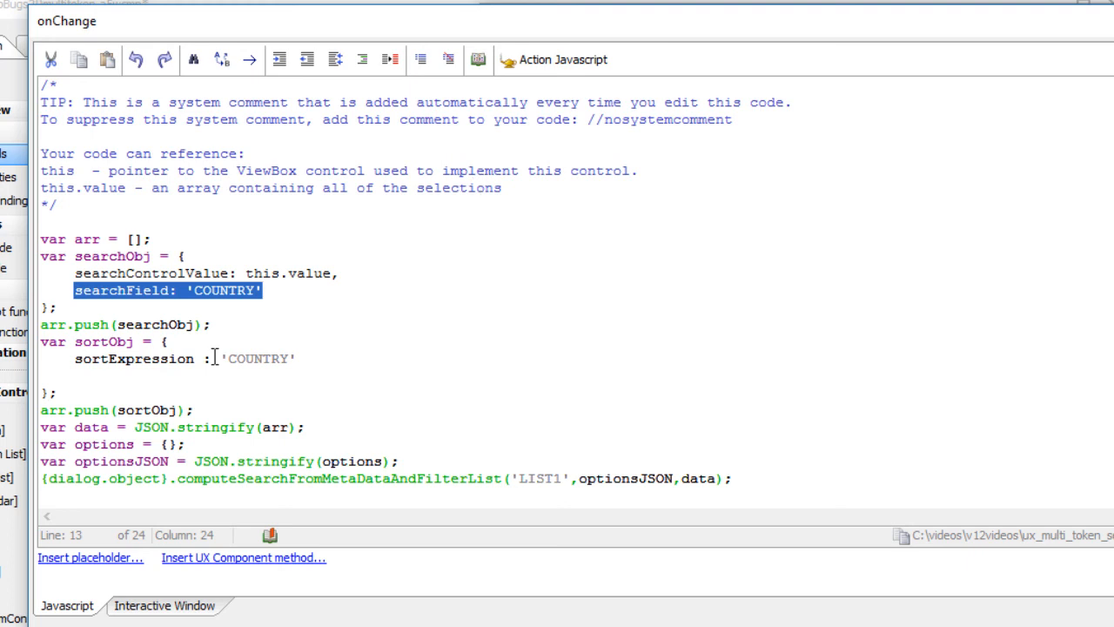
{"action": "scroll", "coordinate": [213, 355], "scroll_direction": "down", "scroll_amount": 1}
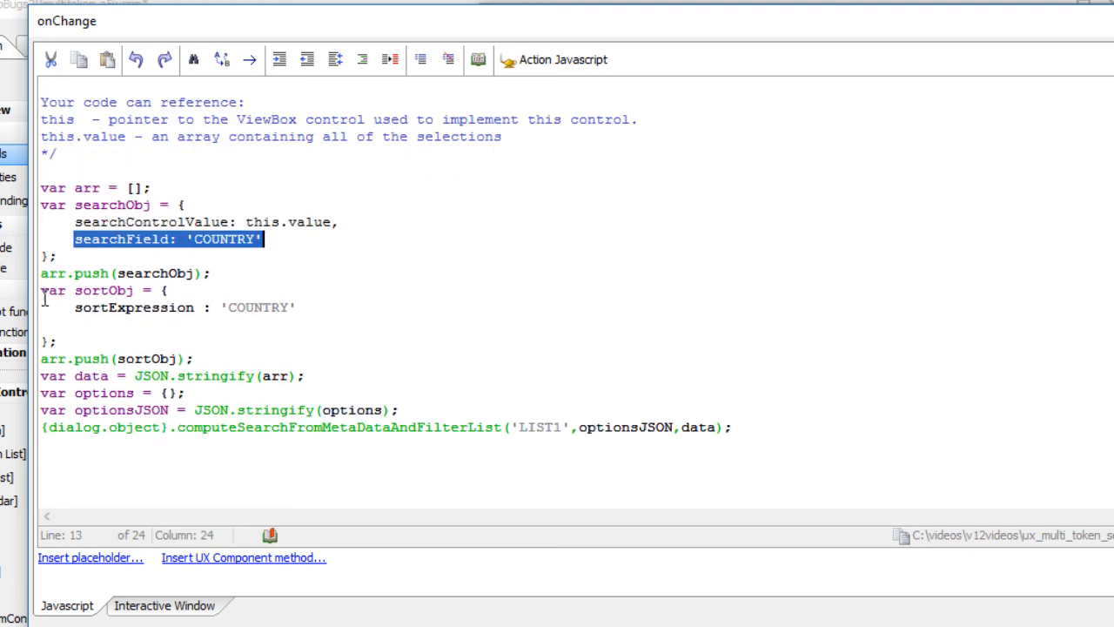
{"action": "left_click_drag", "start_coordinate": [42, 291], "coordinate": [74, 338]}
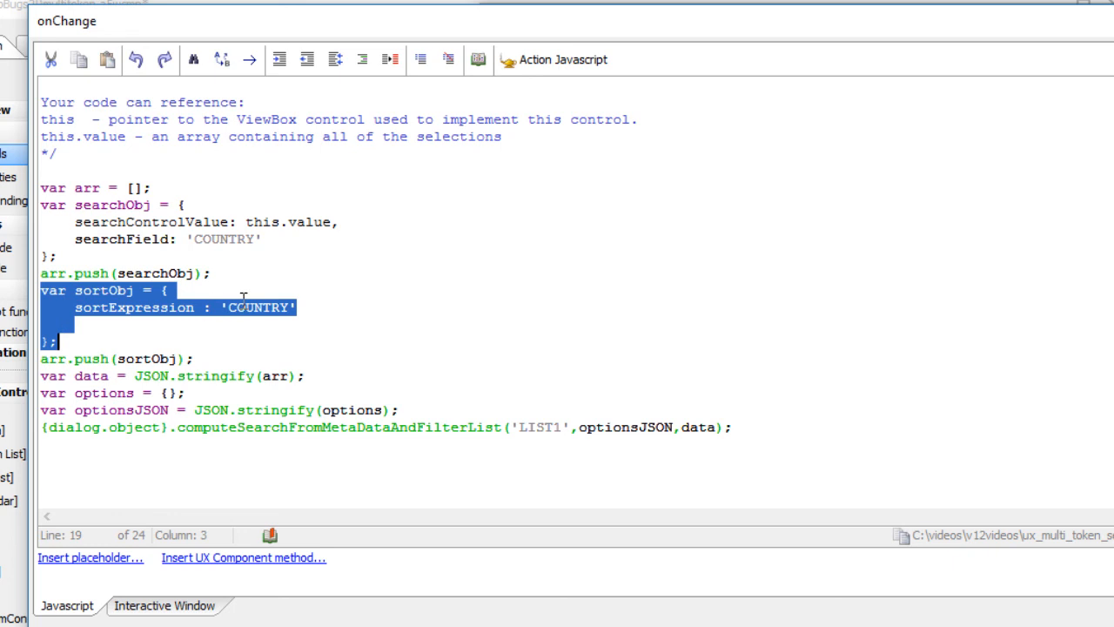
{"action": "left_click", "coordinate": [257, 307]}
{"action": "scroll", "coordinate": [266, 315], "scroll_direction": "down", "scroll_amount": 1}
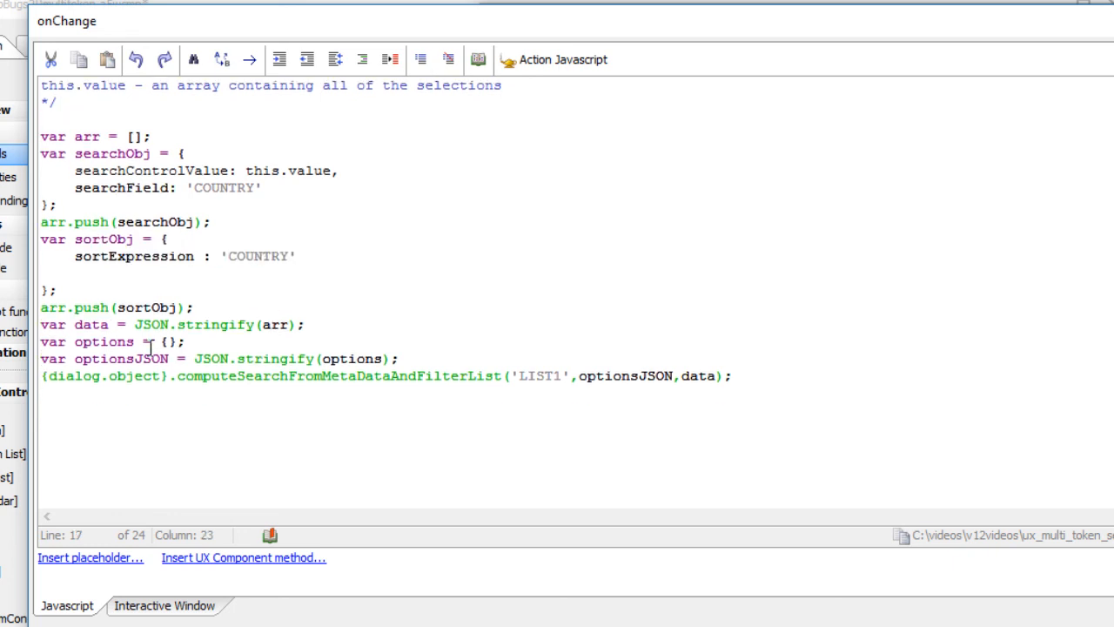
Review the options object and the filter method name, and highlight this.value as the search control value
{"action": "left_click_drag", "start_coordinate": [153, 341], "coordinate": [179, 341]}
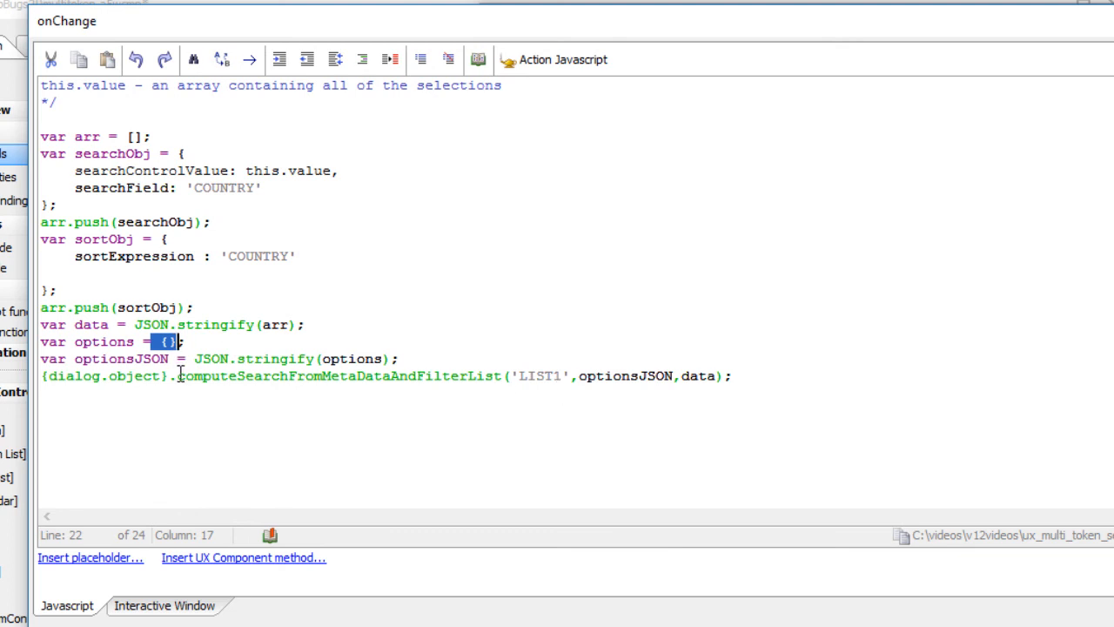
{"action": "left_click_drag", "start_coordinate": [177, 376], "coordinate": [512, 383]}
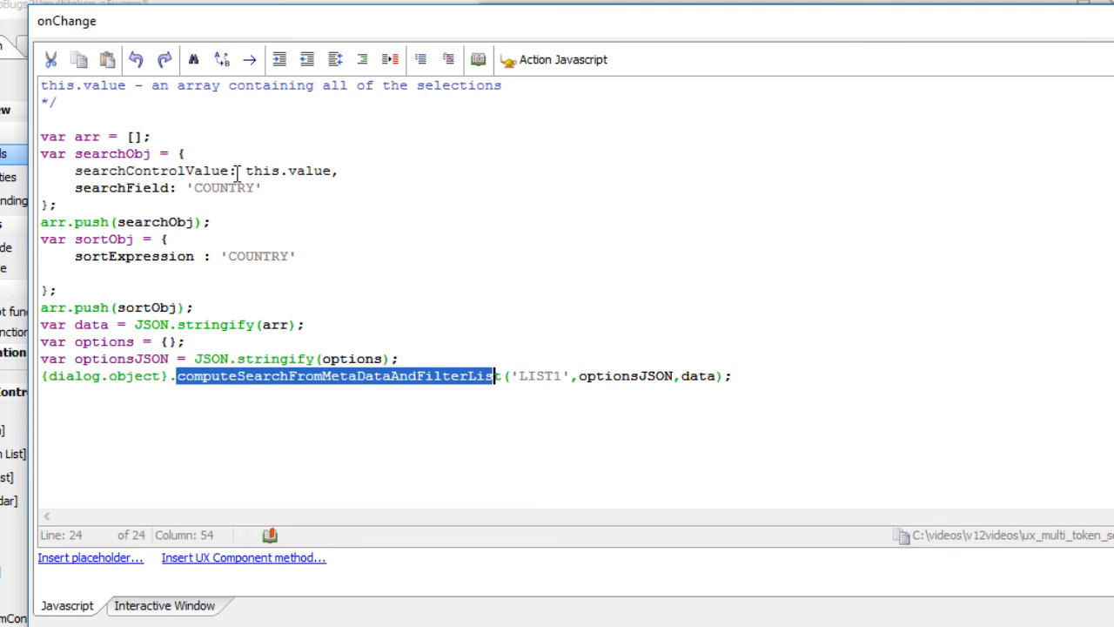
{"action": "left_click_drag", "start_coordinate": [245, 171], "coordinate": [332, 177]}
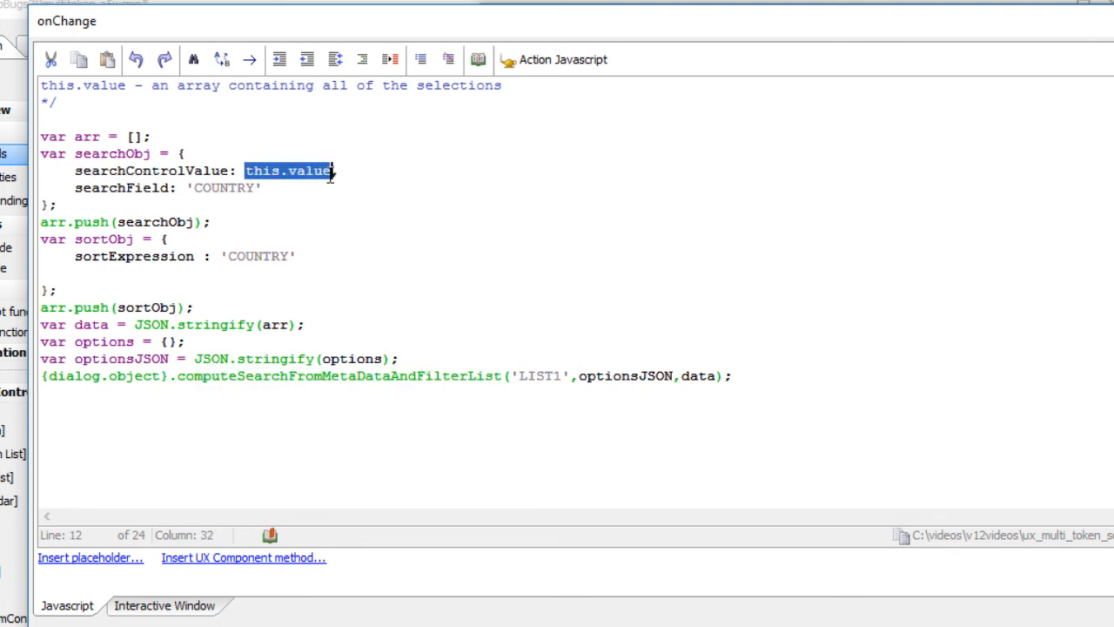